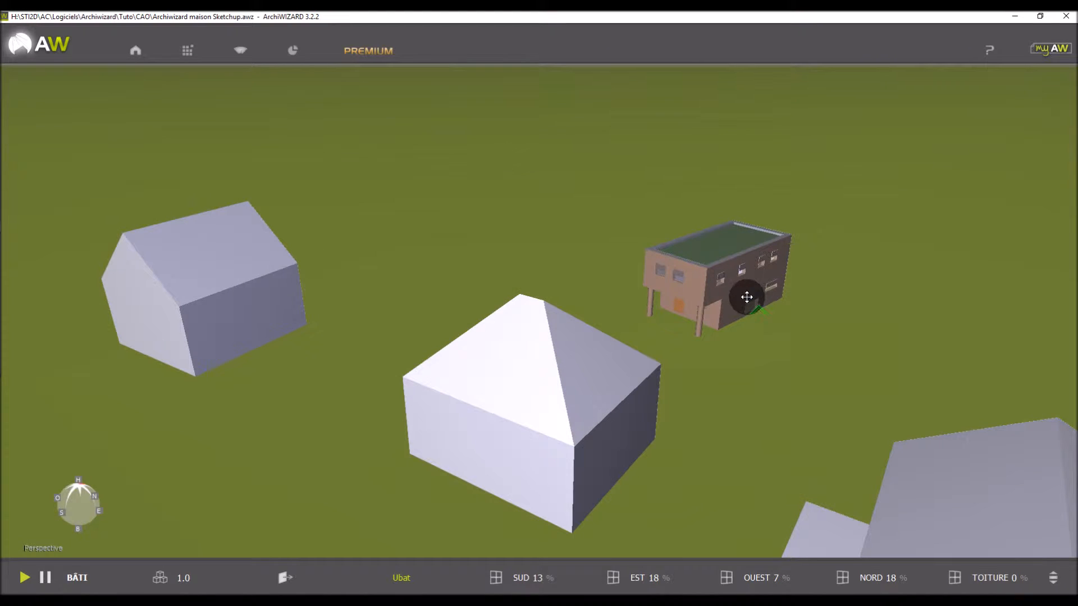
Step: Set the protection of the "Logements neuf 2012" window composition to "Pas de fermeture ni protection" and close the window configurator
scroll(687, 276, "up", 2)
scroll(687, 276, "up", 2)
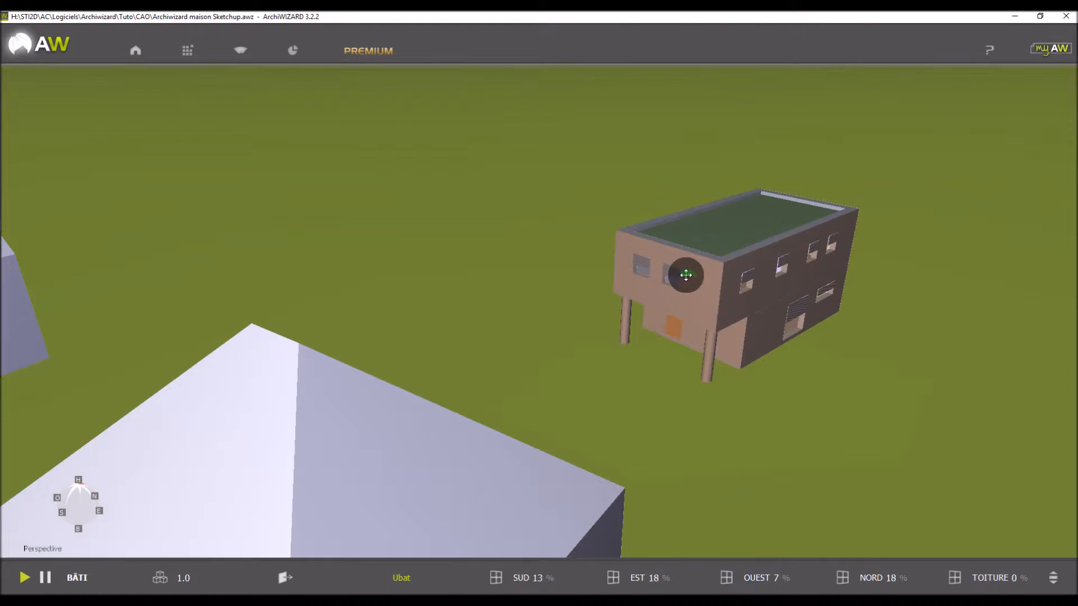
scroll(676, 276, "up", 4)
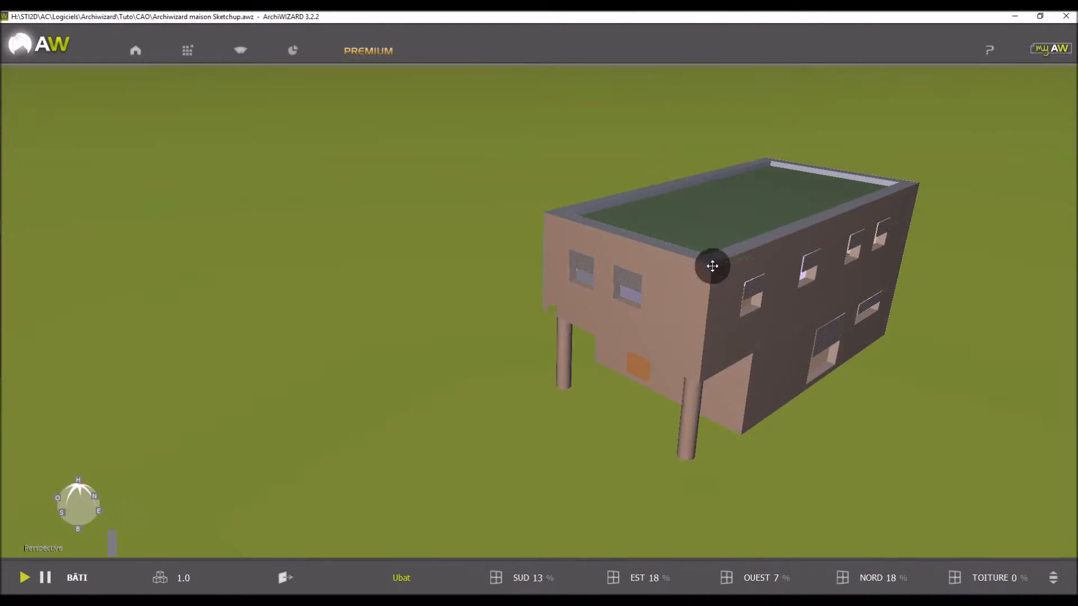
mouse_move(12, 201)
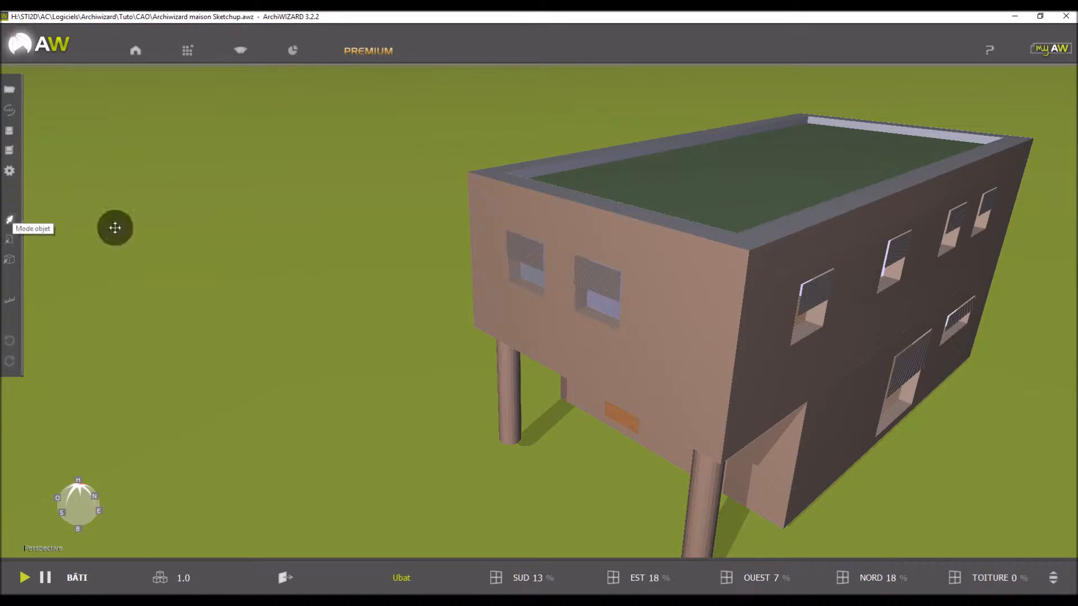
double_click(505, 254)
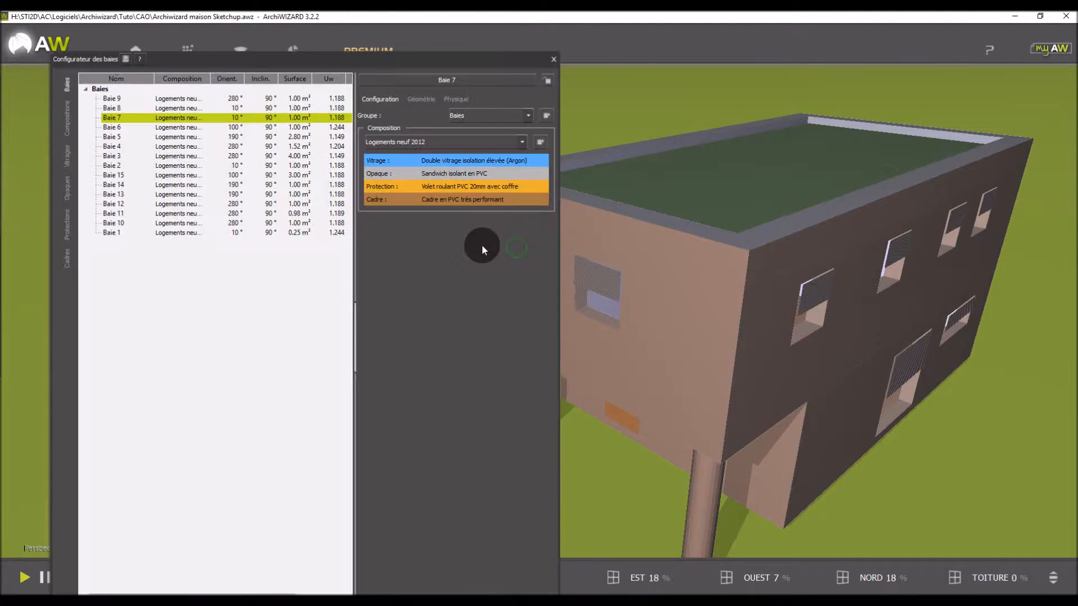
left_click(64, 125)
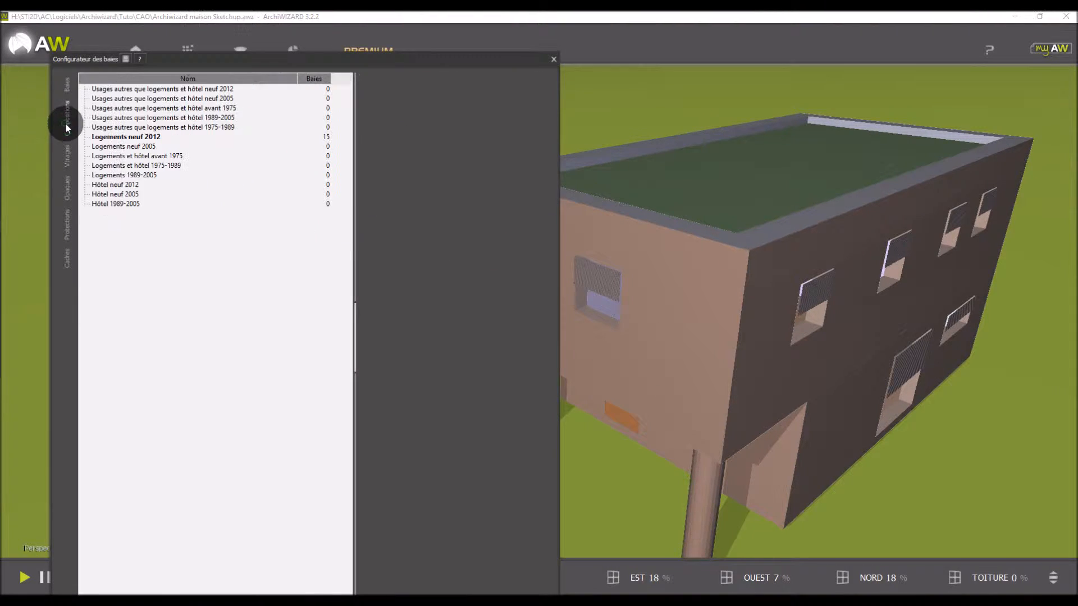
left_click(170, 137)
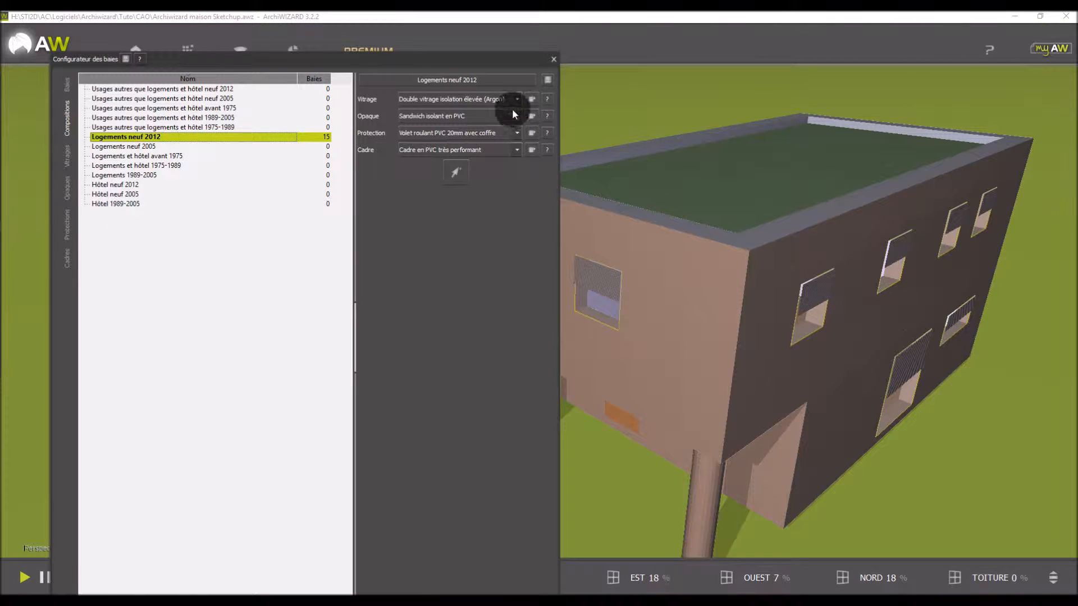
left_click(514, 133)
left_click(501, 143)
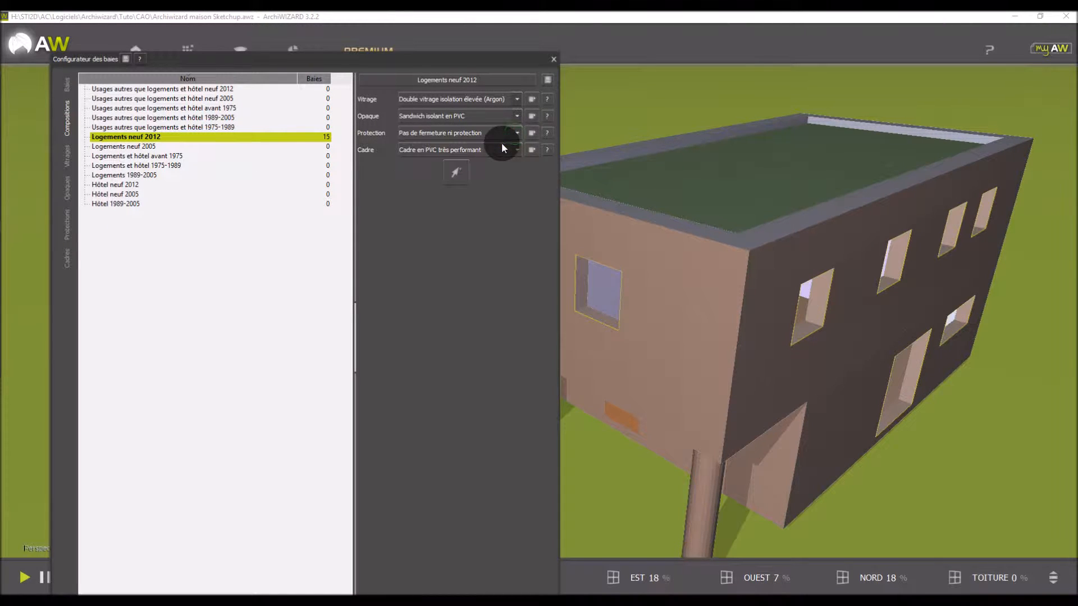
left_click(553, 59)
Step: Examine the unshuttered windows of the house from several angles, especially the two upper ones on the façade above the columns
left_click_drag(445, 156, 413, 170)
scroll(414, 170, "down", 3)
scroll(481, 222, "up", 3)
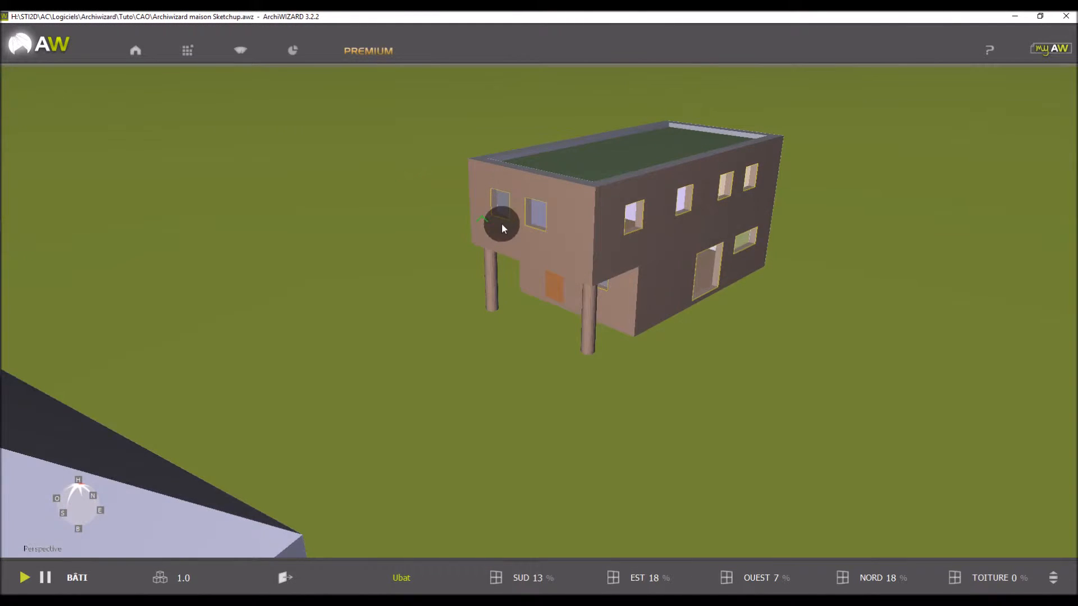
left_click_drag(438, 312, 508, 322)
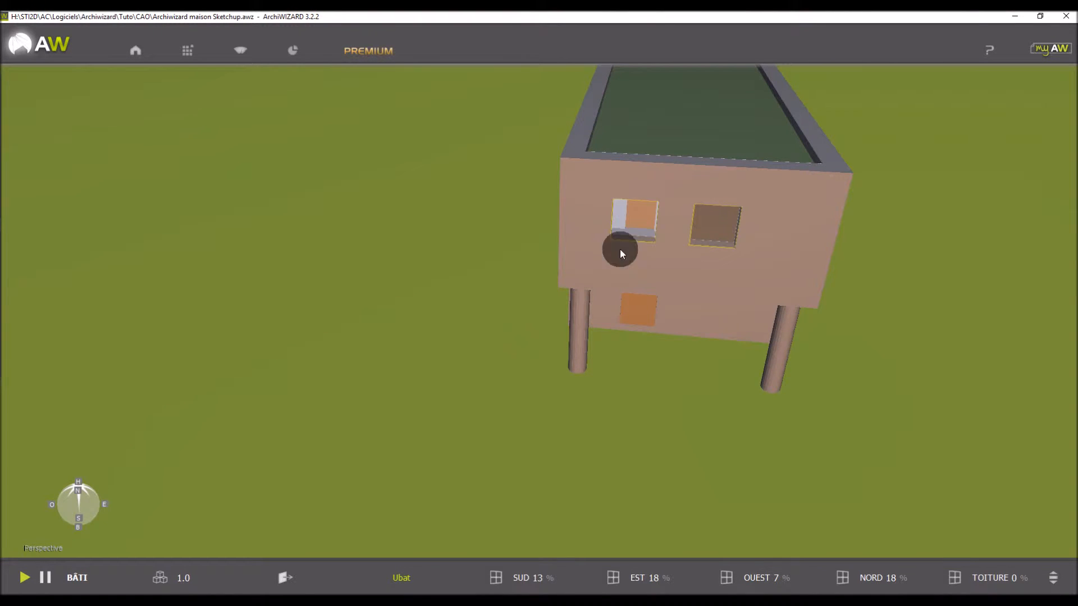
left_click_drag(604, 226, 478, 332)
scroll(779, 148, "up", 3)
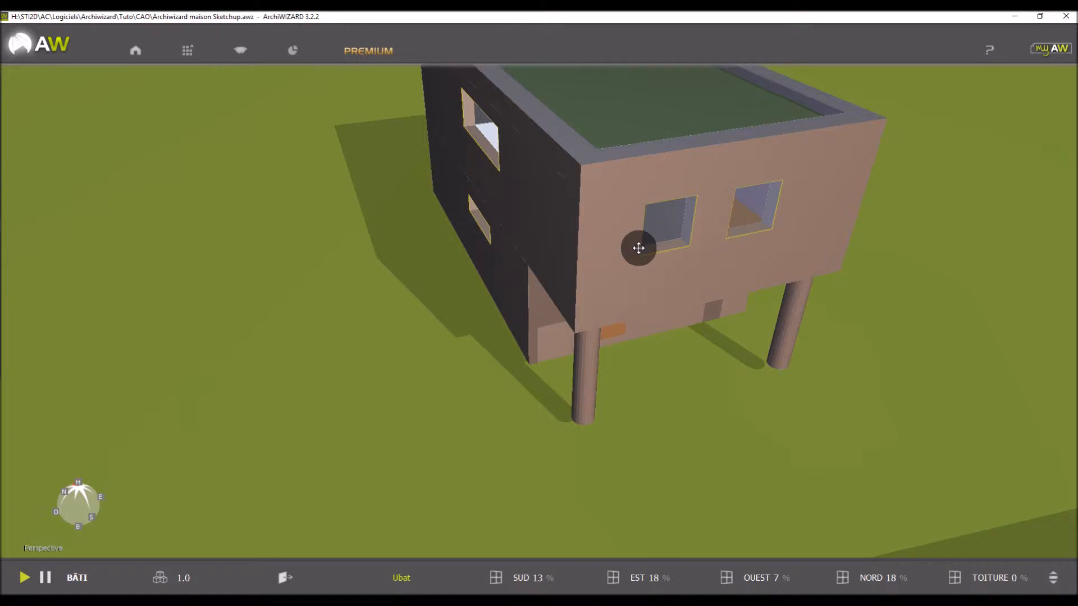
scroll(580, 262, "down", 2)
scroll(713, 228, "up", 2)
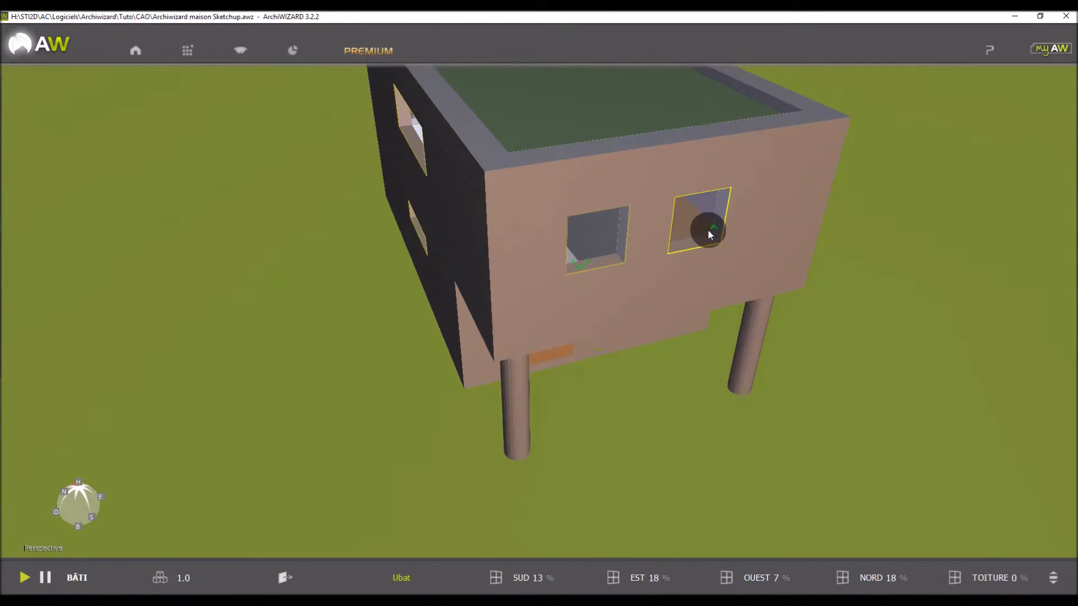
mouse_move(654, 245)
middle_mouse_down()
mouse_move(654, 196)
mouse_move(657, 233)
middle_mouse_up()
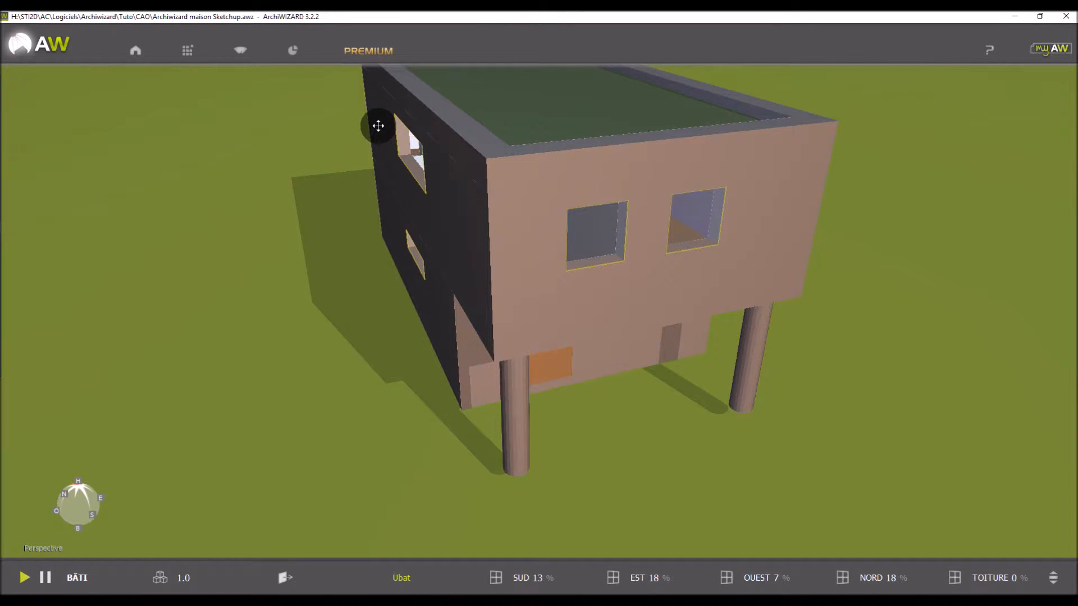
Step: Place a "Brise soleil horizontal mobile" from the base library's solar protections above the first upper window on the columned façade
left_click(186, 54)
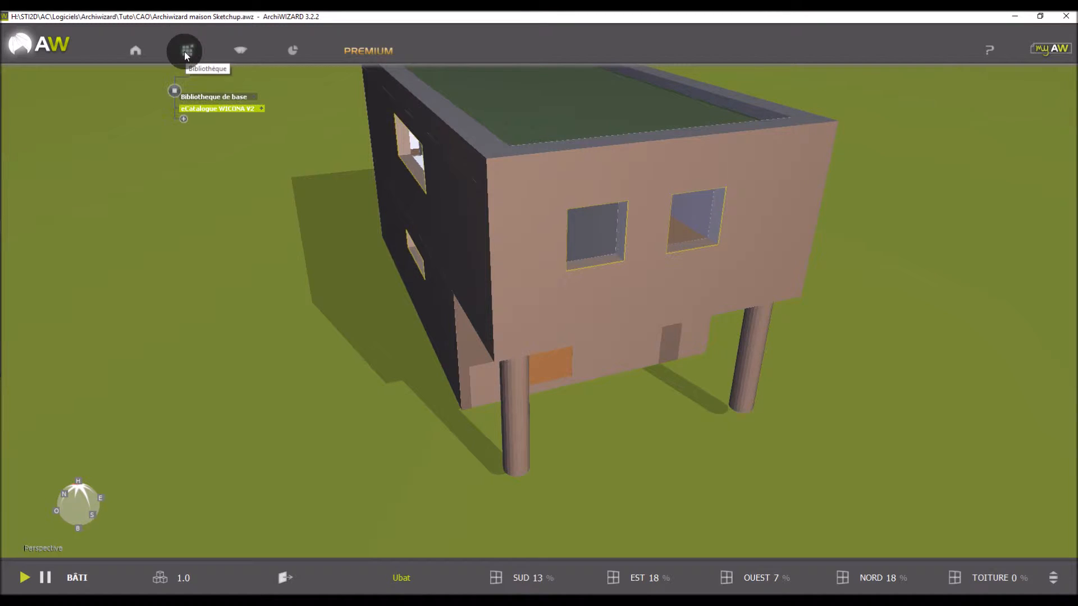
left_click(255, 98)
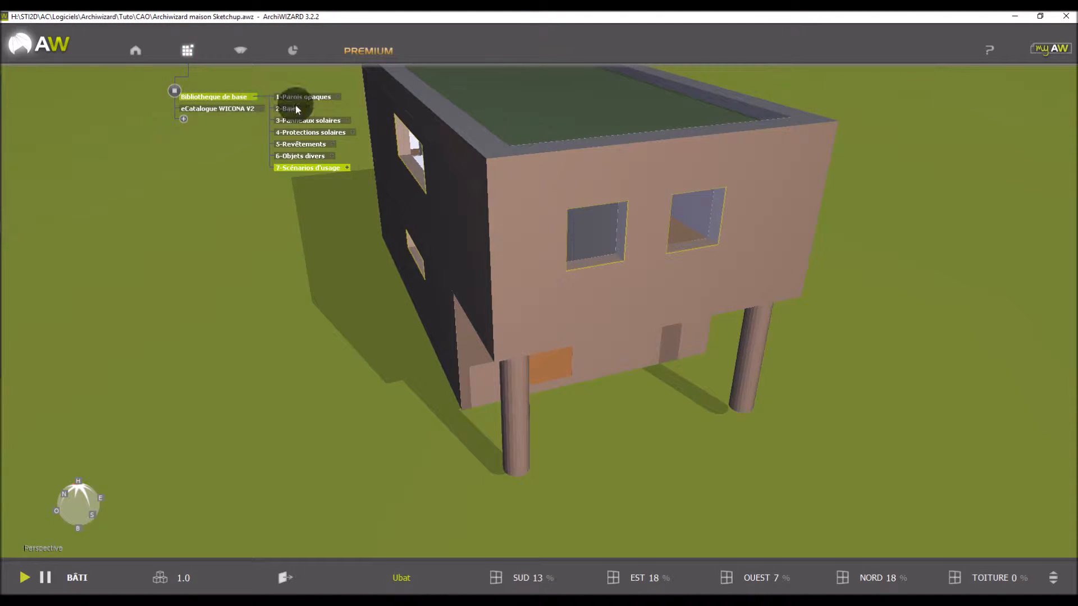
left_click(351, 133)
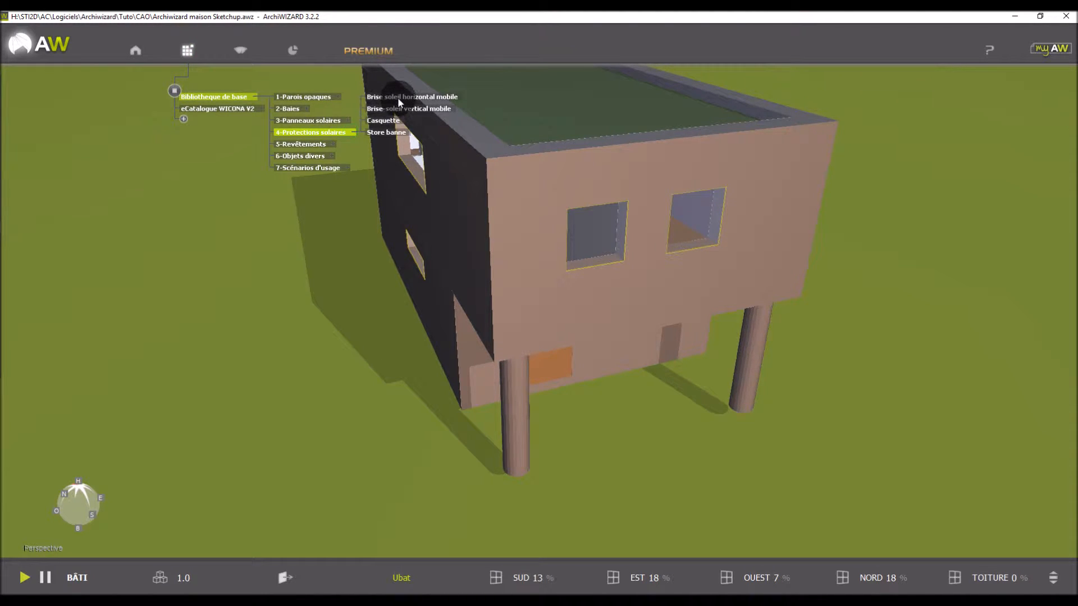
left_click_drag(400, 100, 588, 190)
left_click_drag(573, 335, 559, 316)
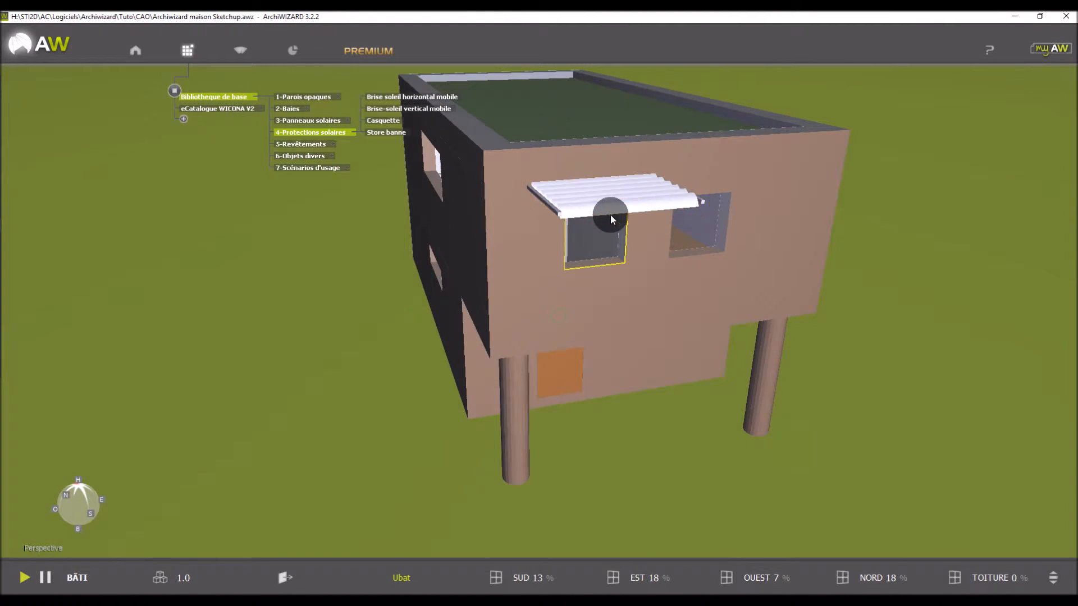
Step: Try a 3 m width for the new sunshade and settle on a width of 4 m
left_click(607, 197)
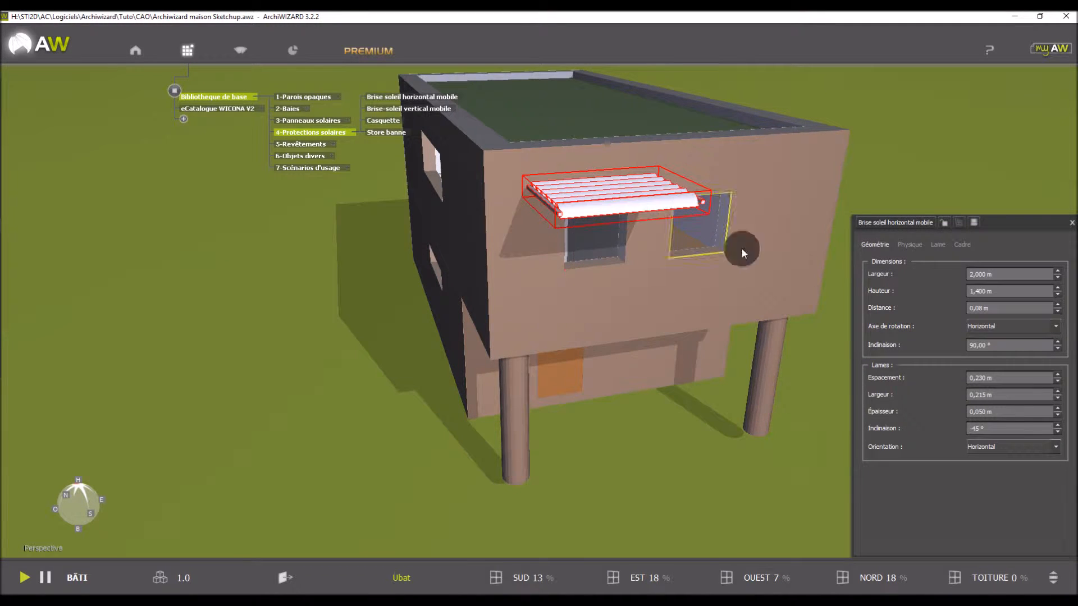
left_click(961, 274)
type("3")
key("Return")
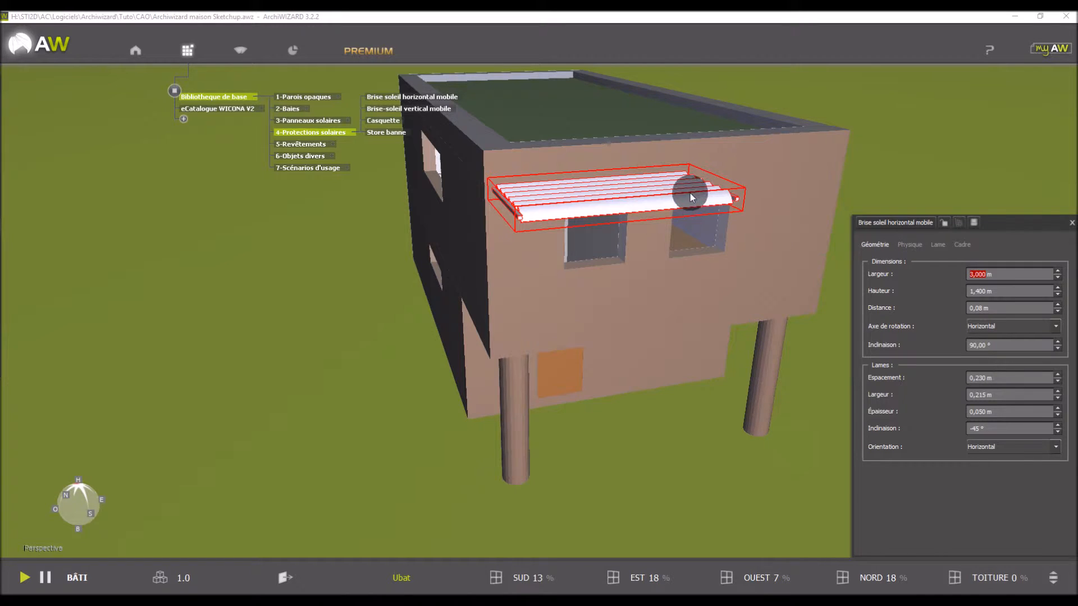
left_click(1001, 274)
left_click_drag(1001, 274, 953, 280)
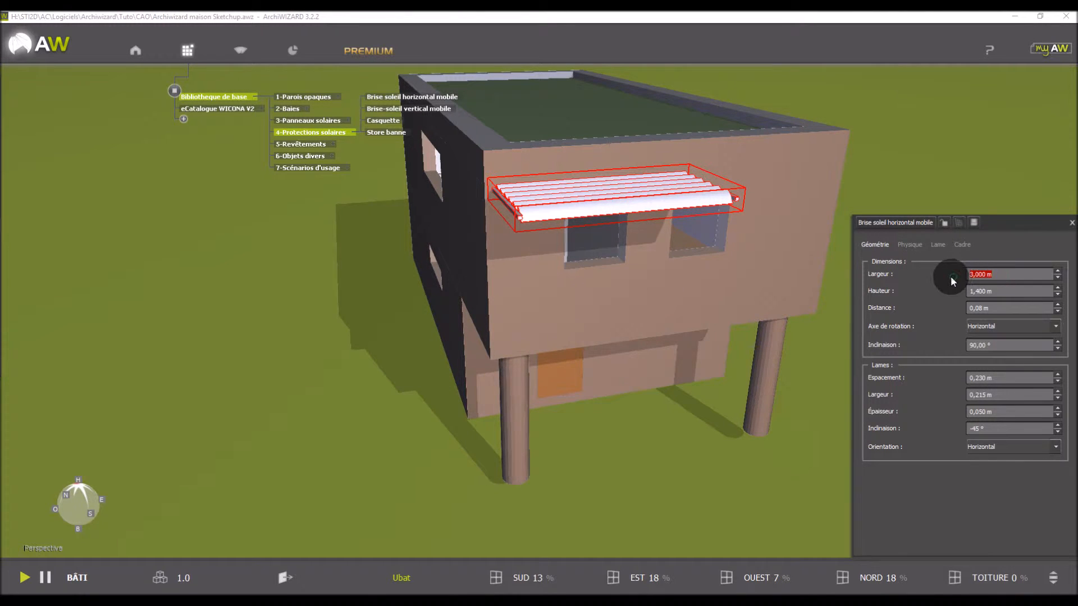
type("4")
key("Return")
Step: Shift the sunshade along the façade so that it spans both upper-floor windows
middle_click_drag(690, 189, 639, 195)
left_click_drag(655, 196, 743, 179)
left_click_drag(638, 315, 620, 297)
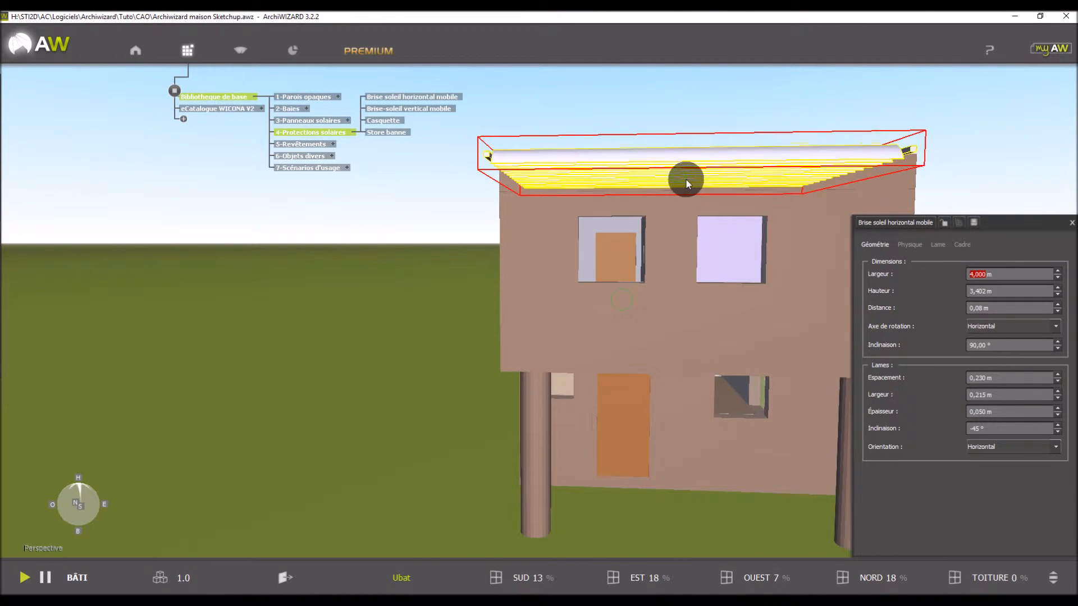
left_click_drag(632, 327, 931, 310)
Step: Set the sunshade's height (Hauteur) to 1.4 m
left_click(1005, 291)
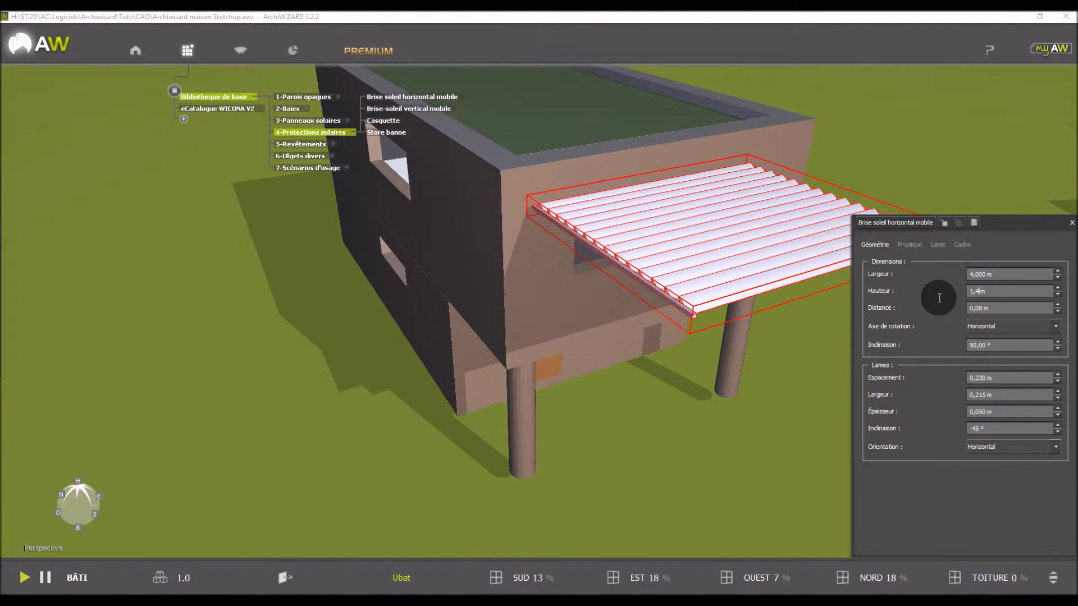
type("1,4")
key("Return")
Step: Try slat inclinations of 0° and 90° on the sunshade and settle on 45°
left_click_drag(599, 332, 678, 252)
scroll(666, 194, "up", 3)
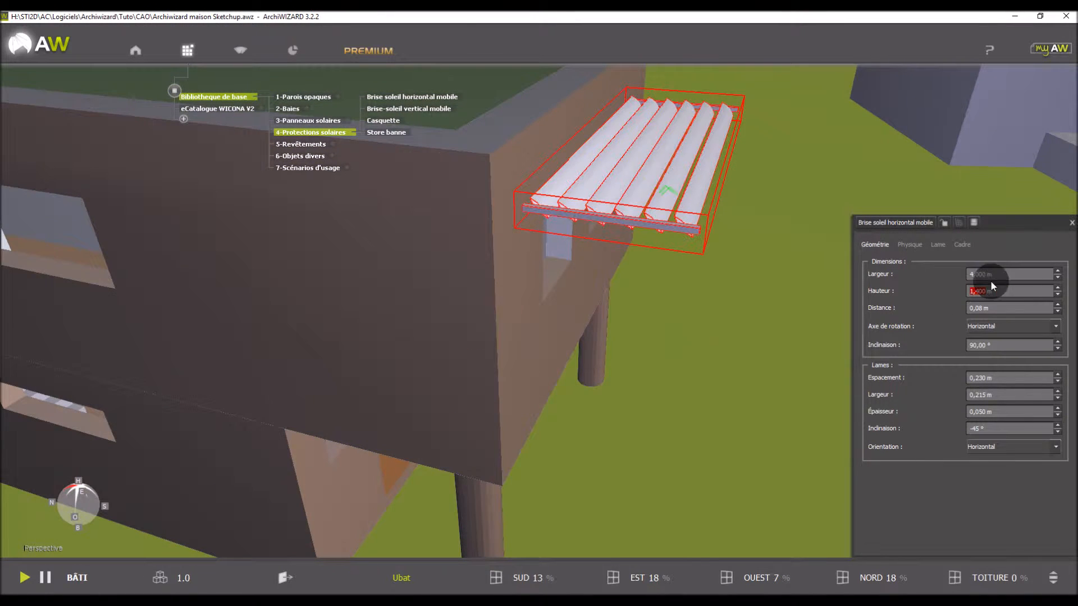
left_click(989, 429)
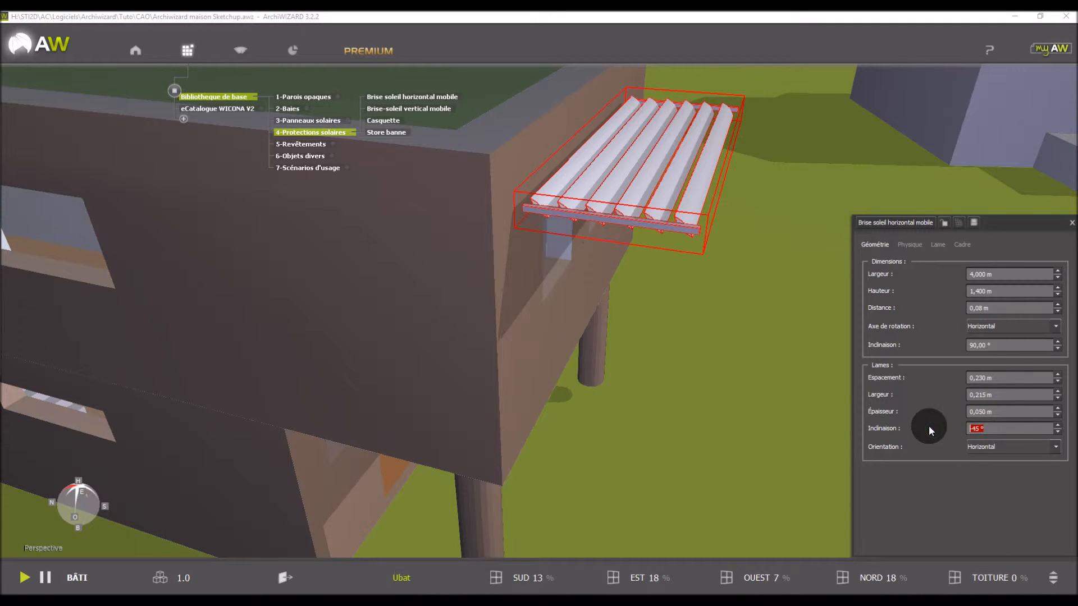
type("0")
key("Return")
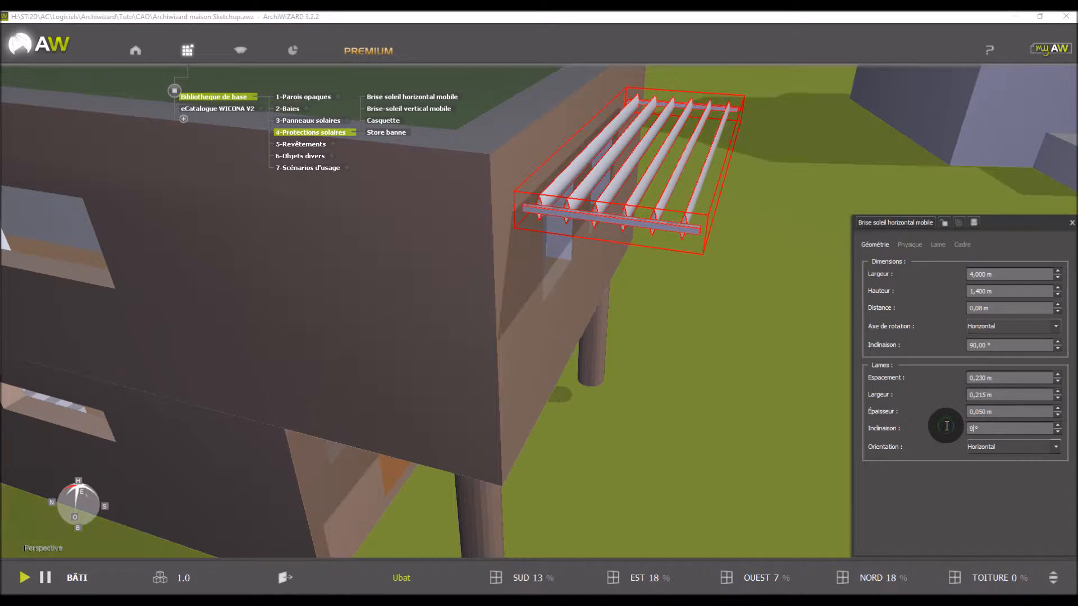
type("90")
key("Return")
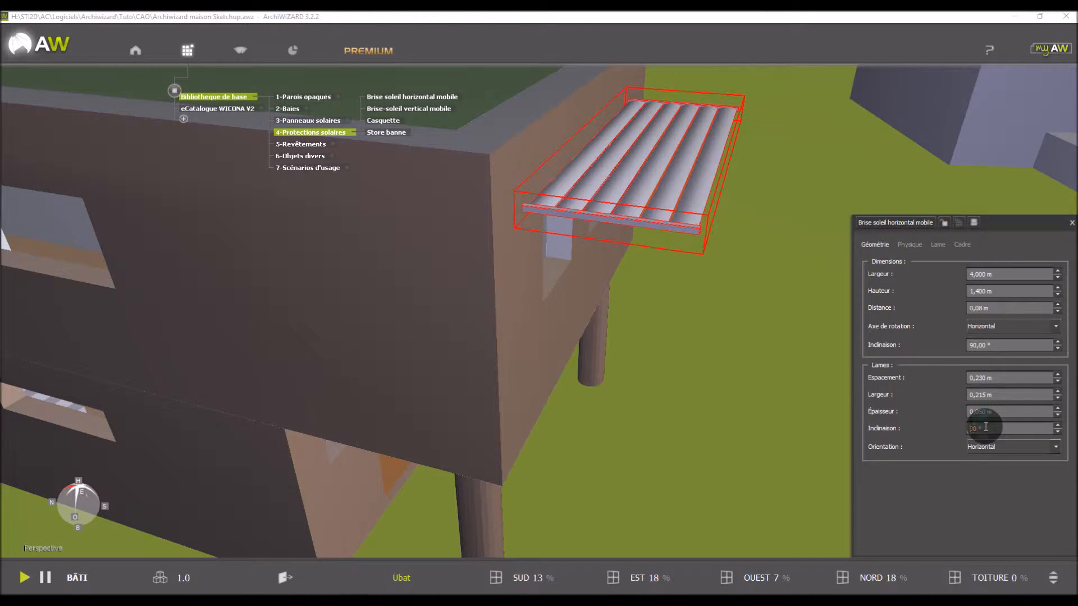
type("45")
key("Return")
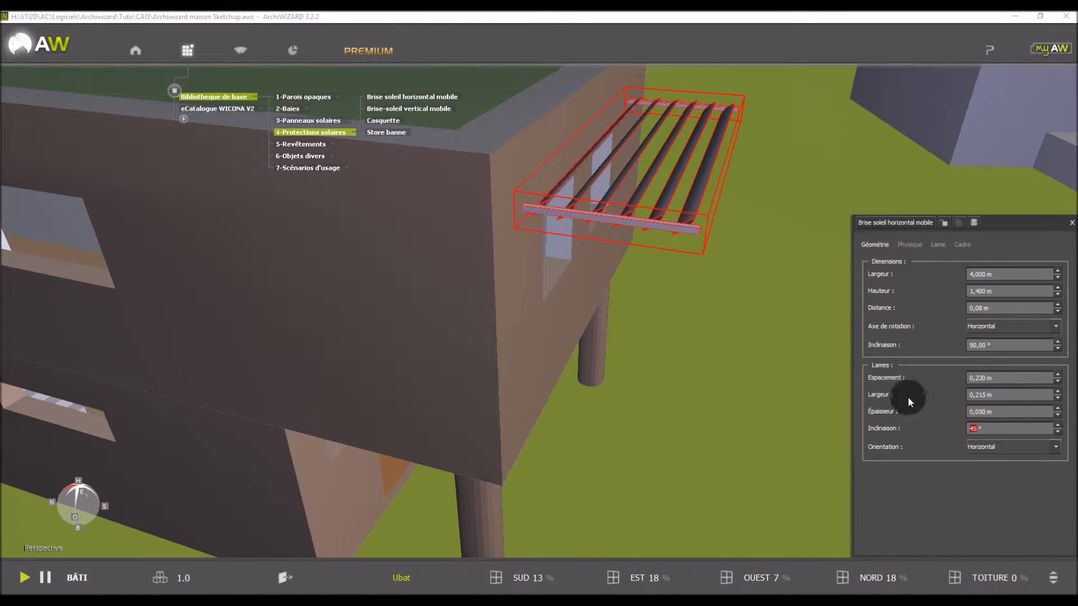
Step: View the sunshade's shadow on the façade from below and enable the solar imagery display (Imagerie solaire)
mouse_move(739, 355)
middle_mouse_down()
mouse_move(666, 322)
mouse_move(674, 341)
mouse_move(695, 344)
mouse_move(688, 322)
mouse_move(389, 255)
mouse_move(532, 276)
mouse_move(504, 204)
middle_mouse_up()
scroll(542, 413, "down", 2)
scroll(644, 432, "up", 2)
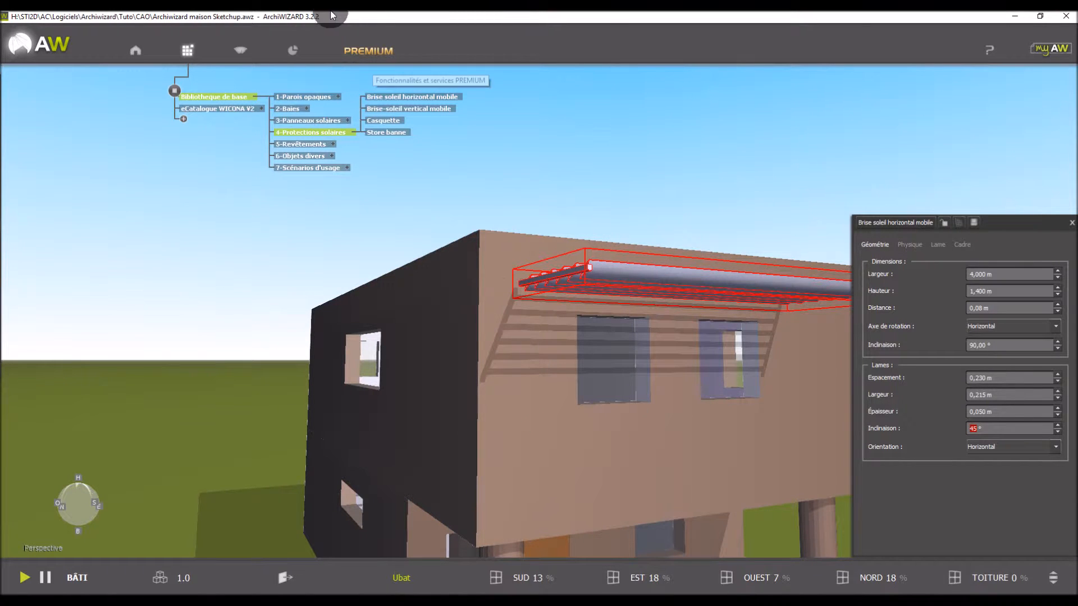
left_click(242, 50)
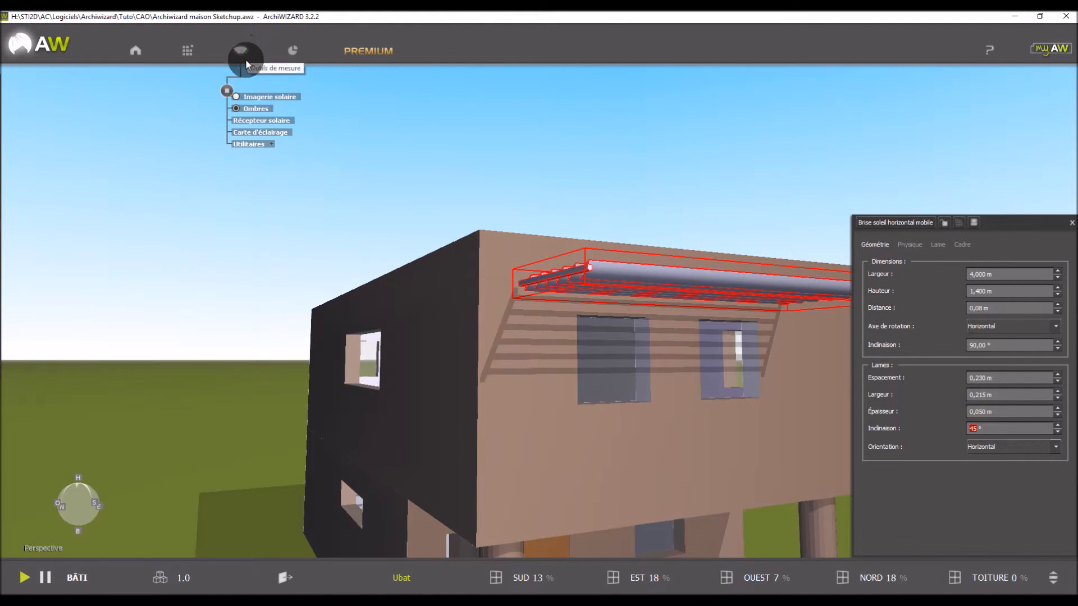
left_click(238, 96)
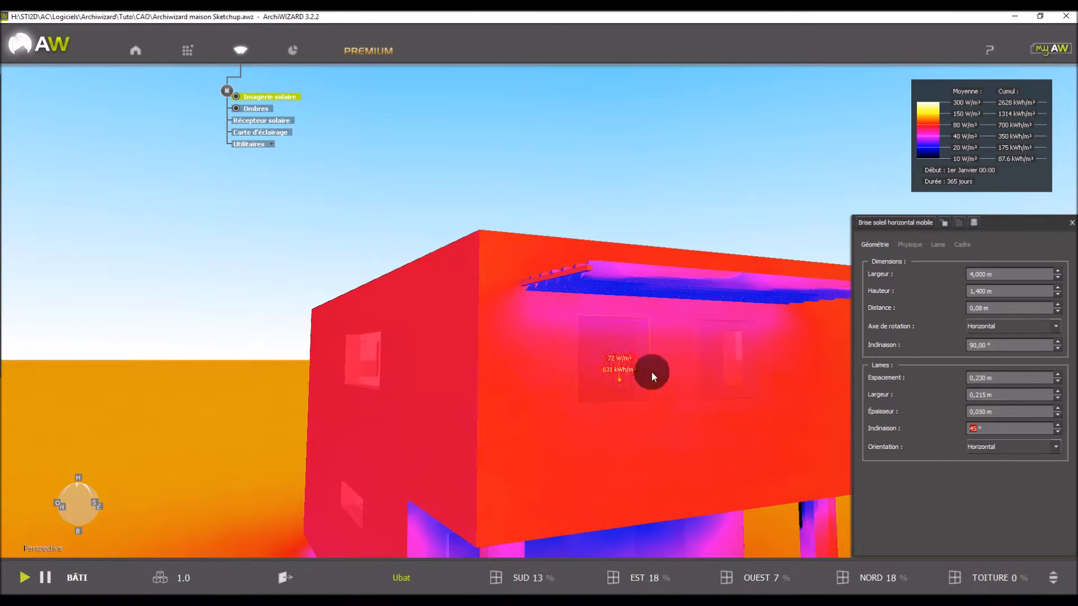
Step: Open the solar imagery settings and set the calculation type to "Exposition au soleil"
left_click(284, 101)
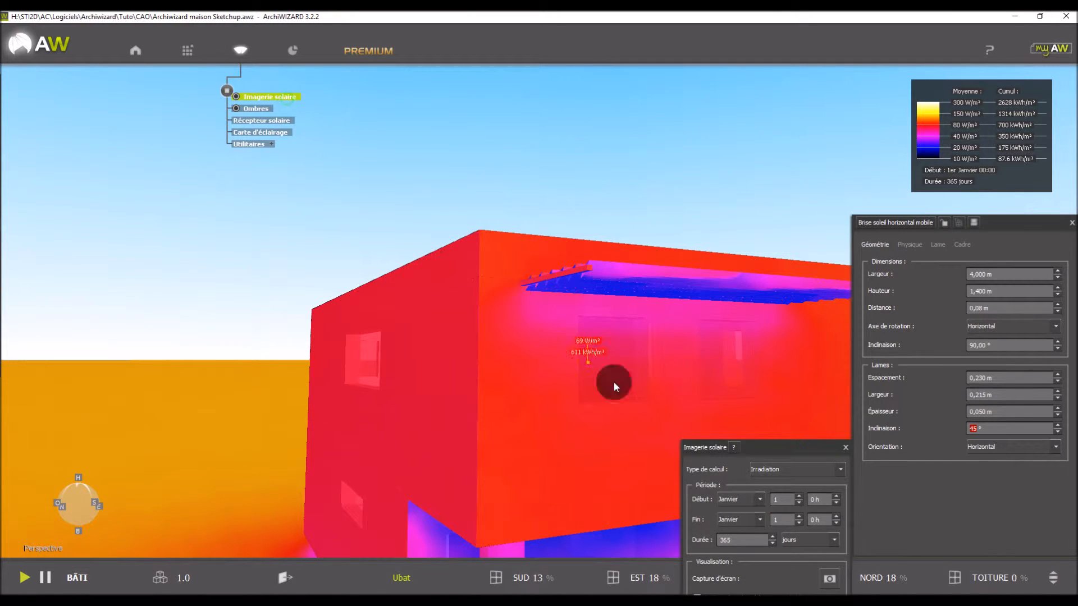
left_click(779, 437)
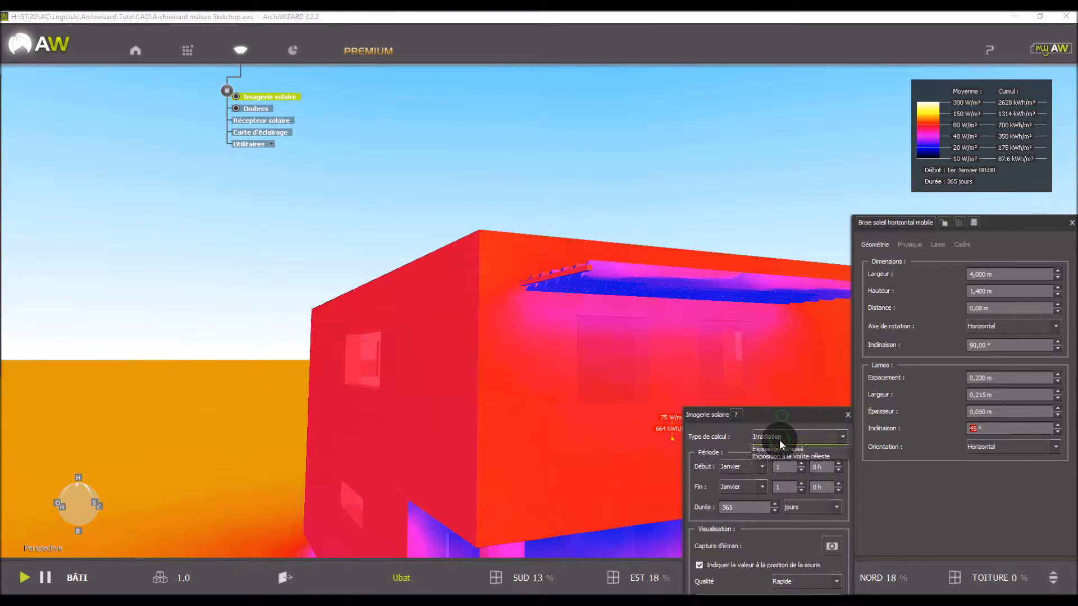
left_click(781, 455)
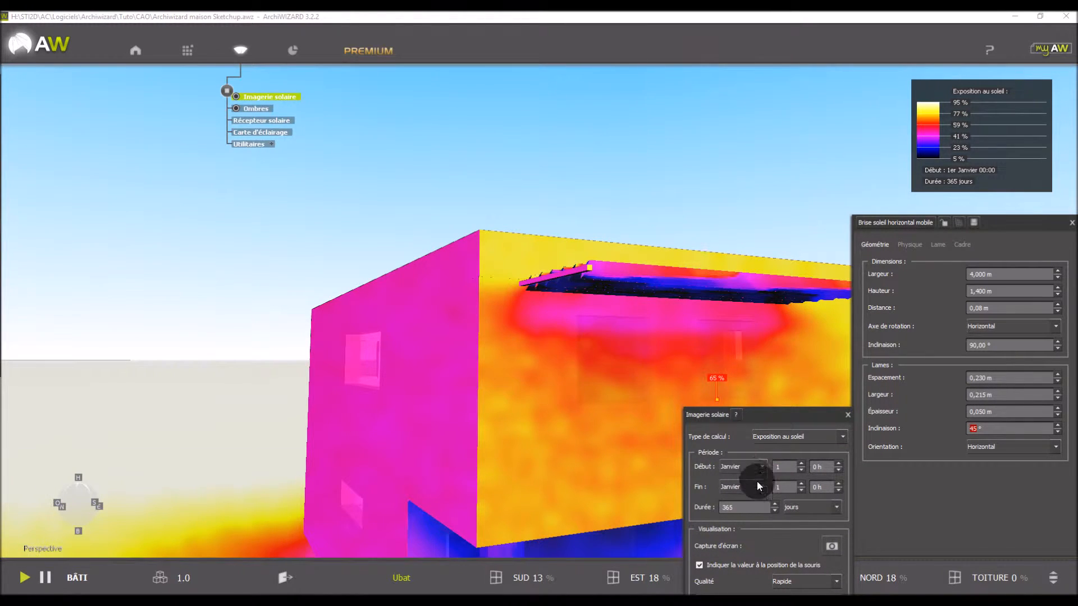
Step: Set the solar imagery period to run from 1 December to 28 February
left_click(764, 466)
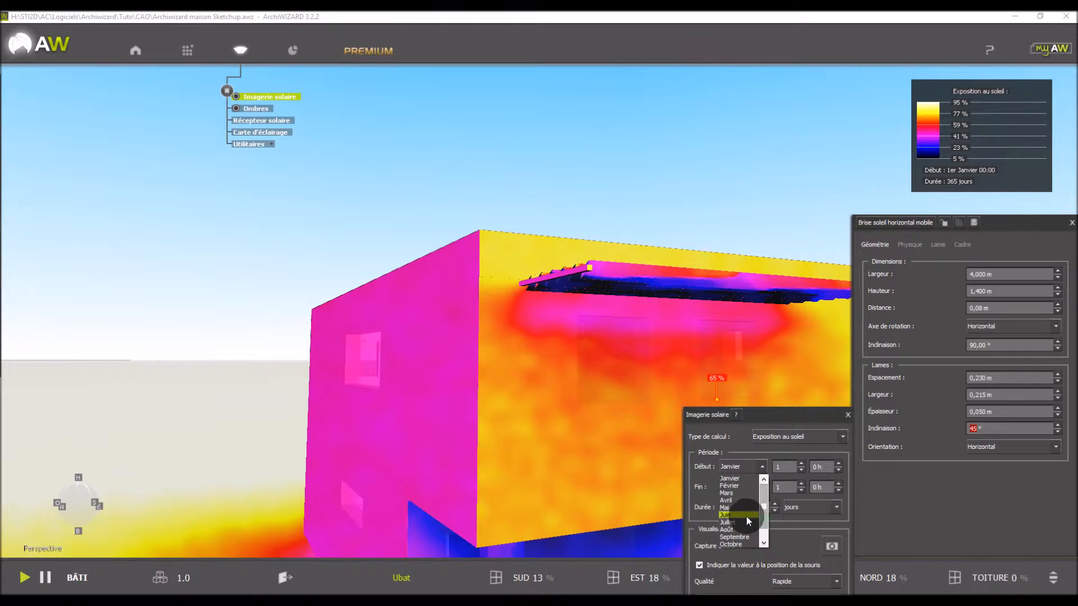
scroll(747, 530, "down", 1)
left_click(740, 541)
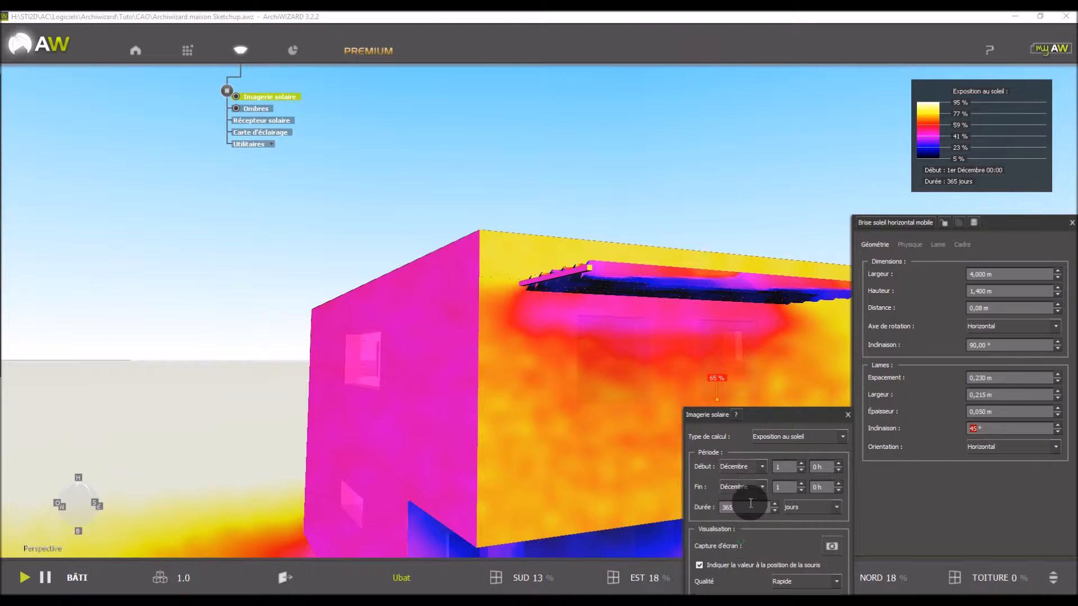
left_click(762, 486)
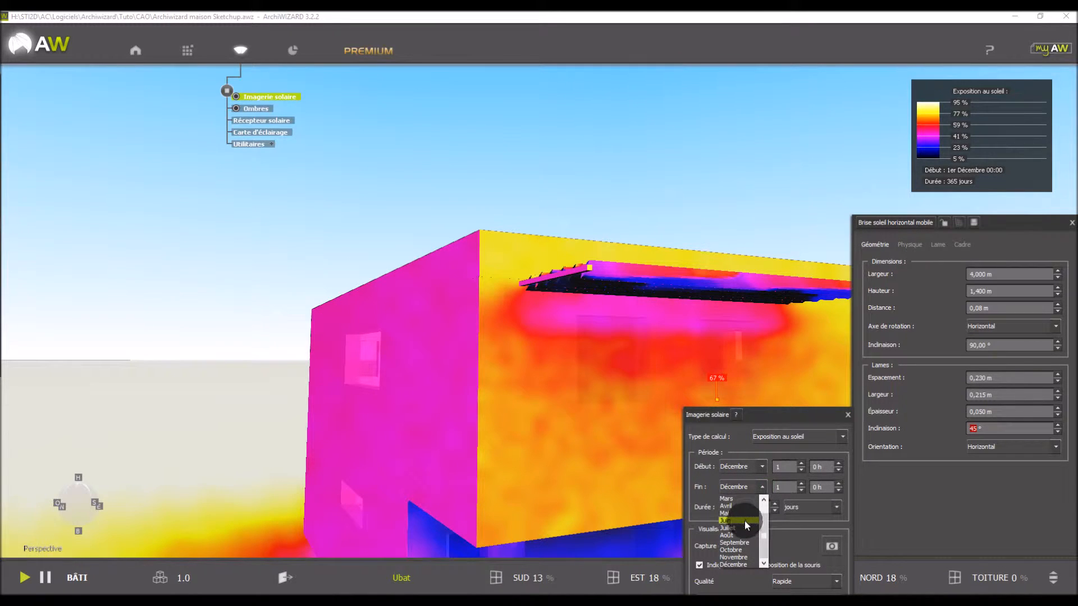
scroll(746, 516, "up", 1)
left_click(730, 506)
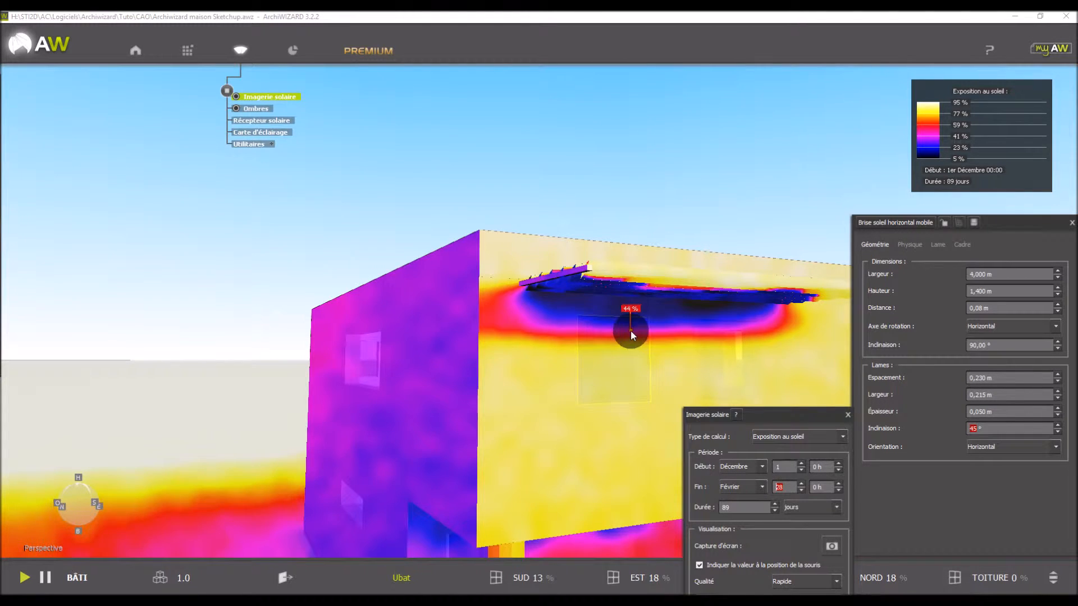
Step: Place a solar receiver (Récepteur solaire) over the upper-left window beneath the sunshade, turning the solar imagery off to position it
scroll(629, 336, "up", 4)
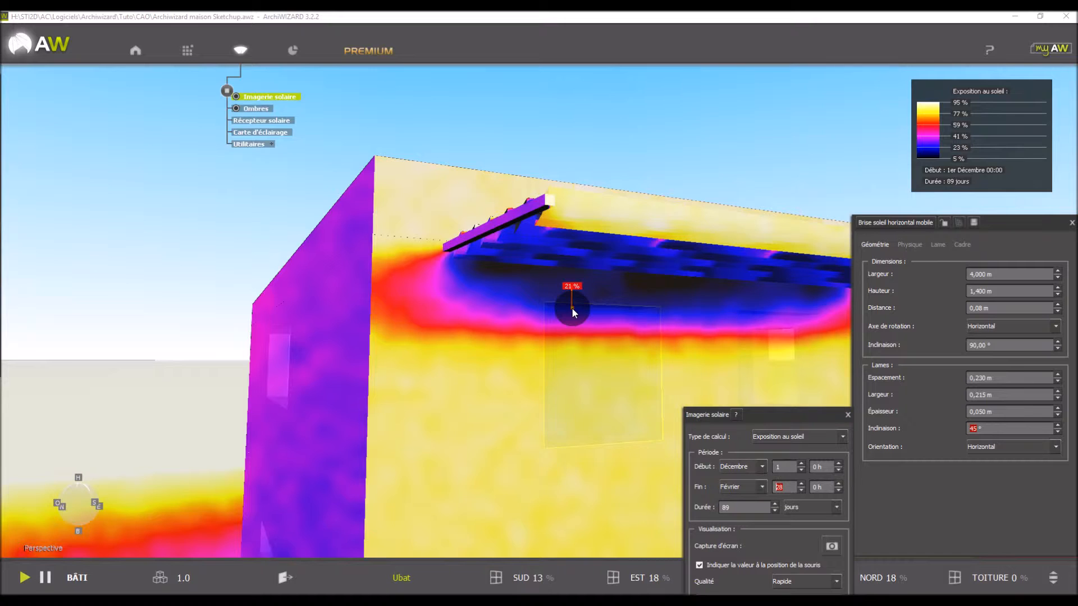
left_click(279, 122)
left_click(575, 370)
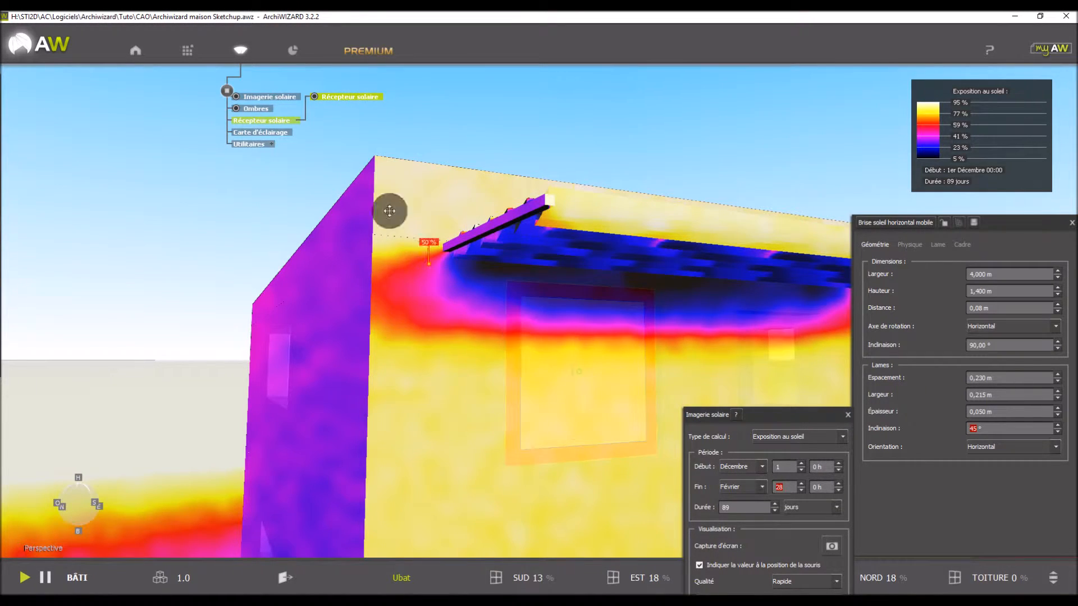
left_click(236, 96)
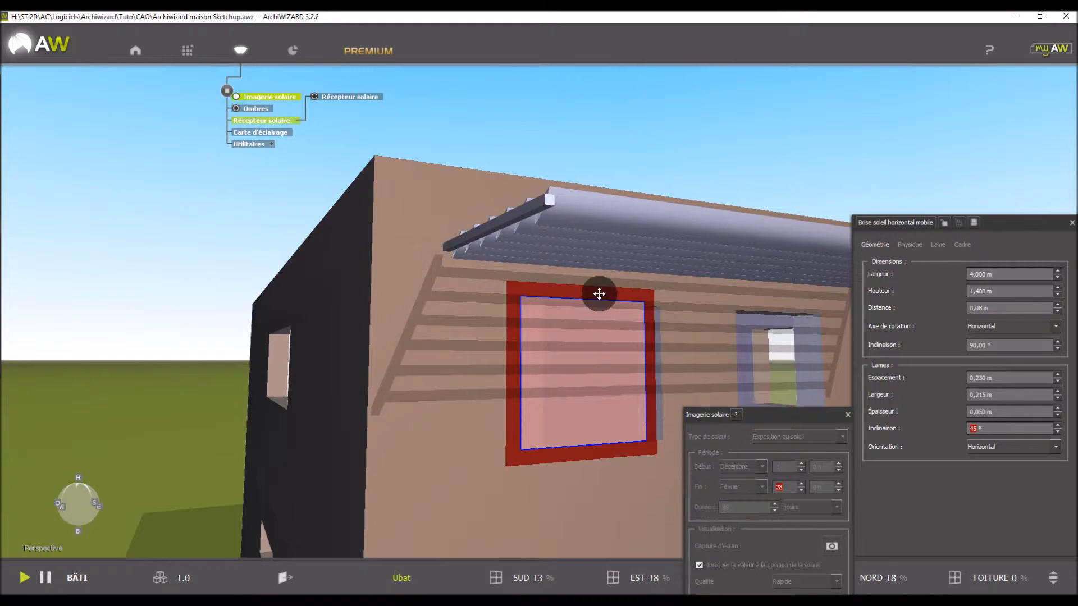
left_click_drag(598, 299, 601, 365)
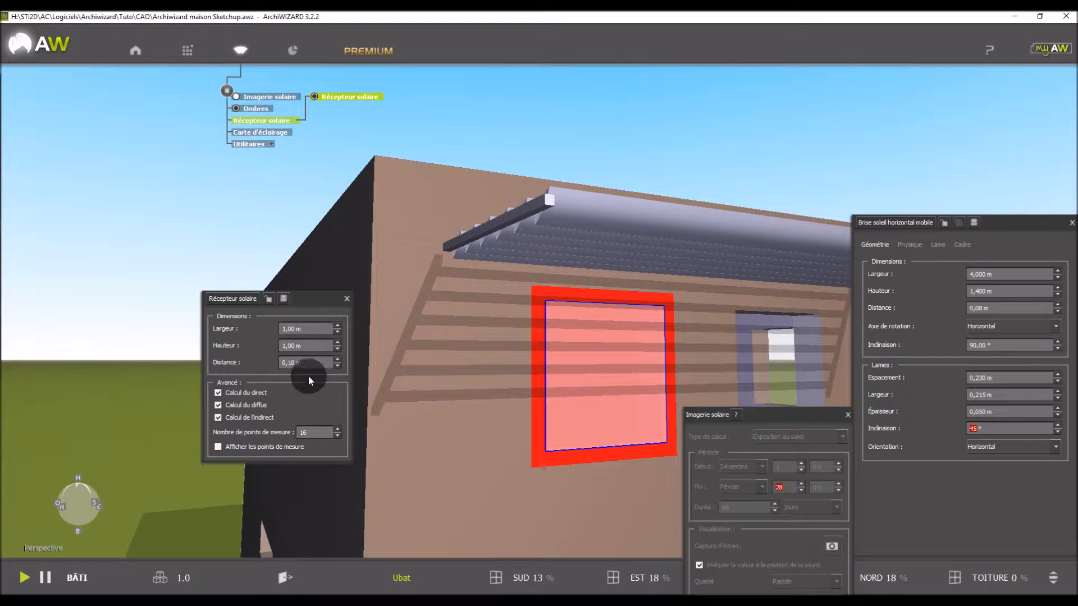
Step: Show the solar receiver's measurement points, hide them again and close its properties
left_click(218, 447)
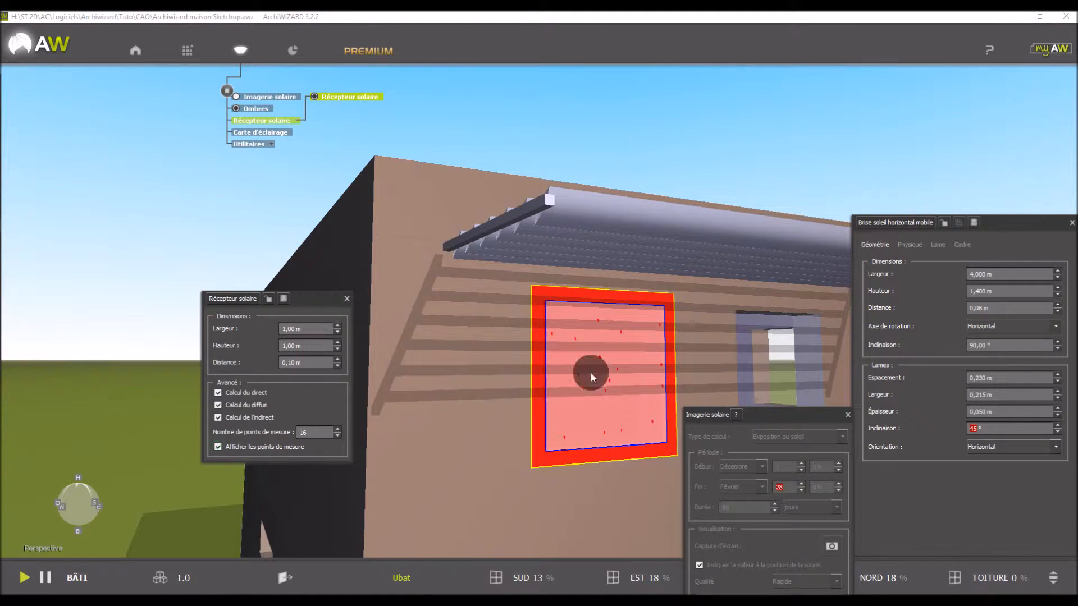
left_click(218, 447)
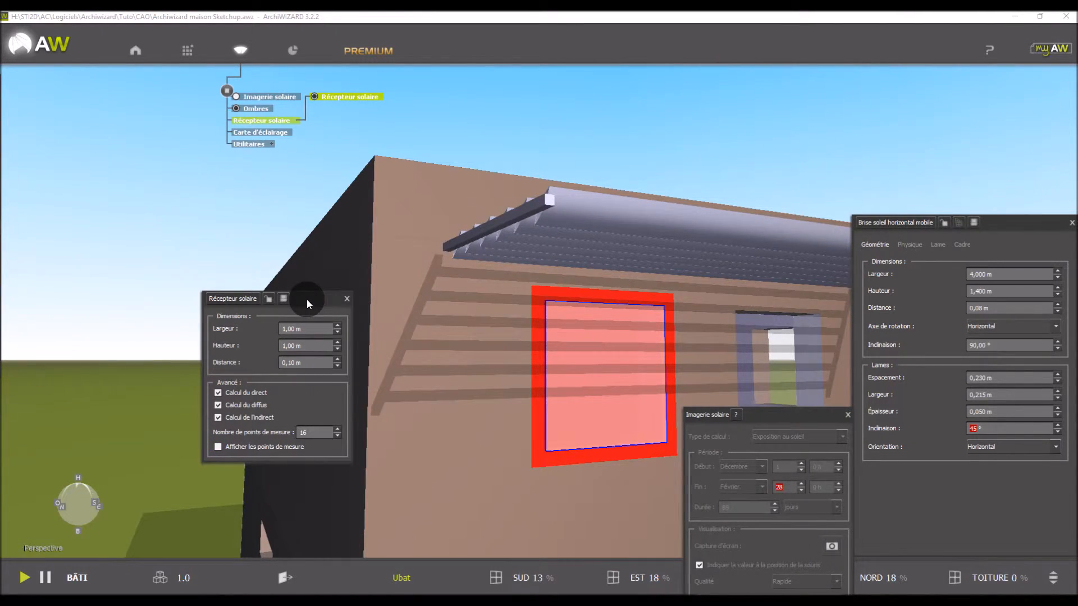
left_click(347, 298)
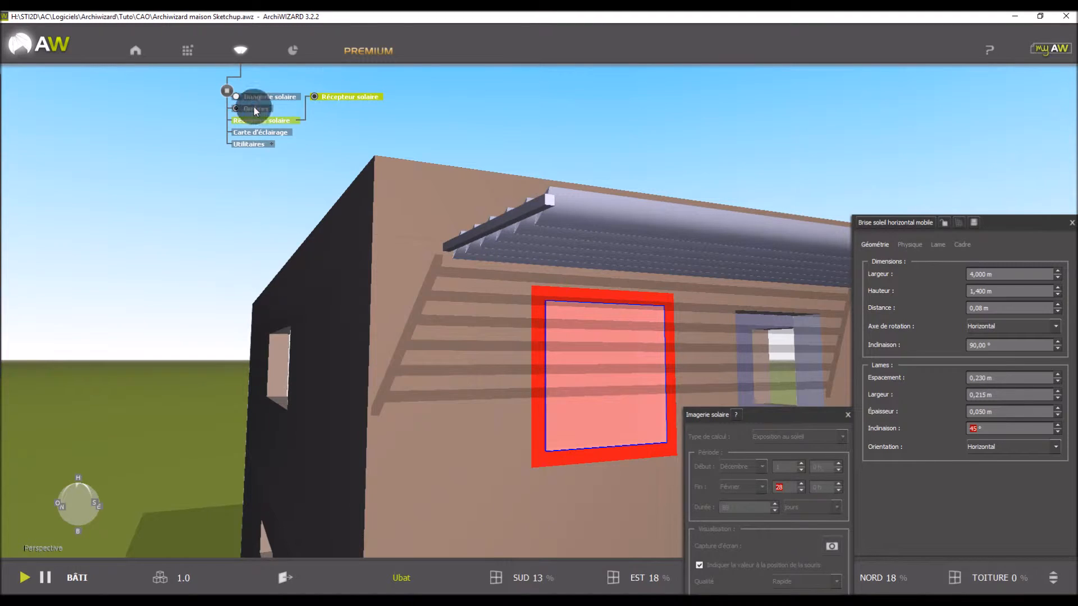
Step: Open the solar receiver's detailed monthly reception chart (Réception solaire mensuelle détaillé) and dock the results beside the 3D view
left_click(293, 51)
left_click(102, 110)
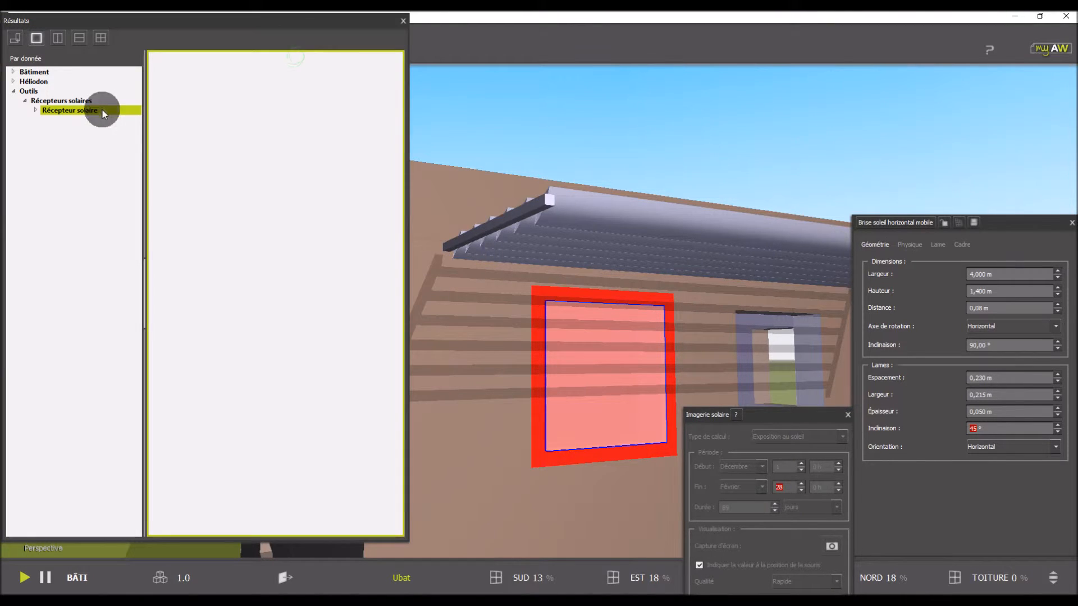
left_click(39, 109)
left_click(82, 130)
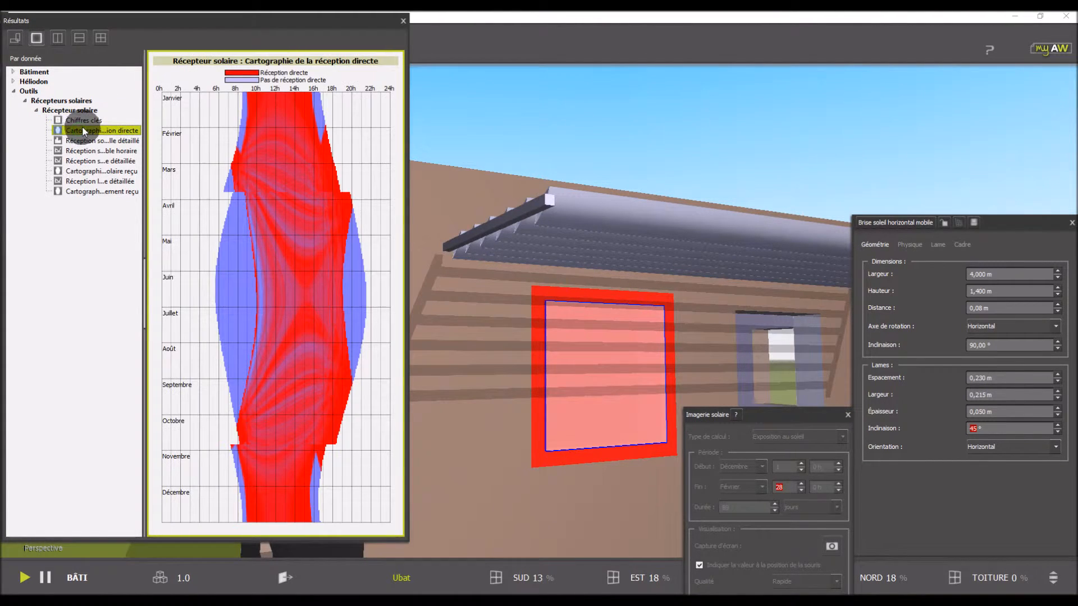
left_click(89, 141)
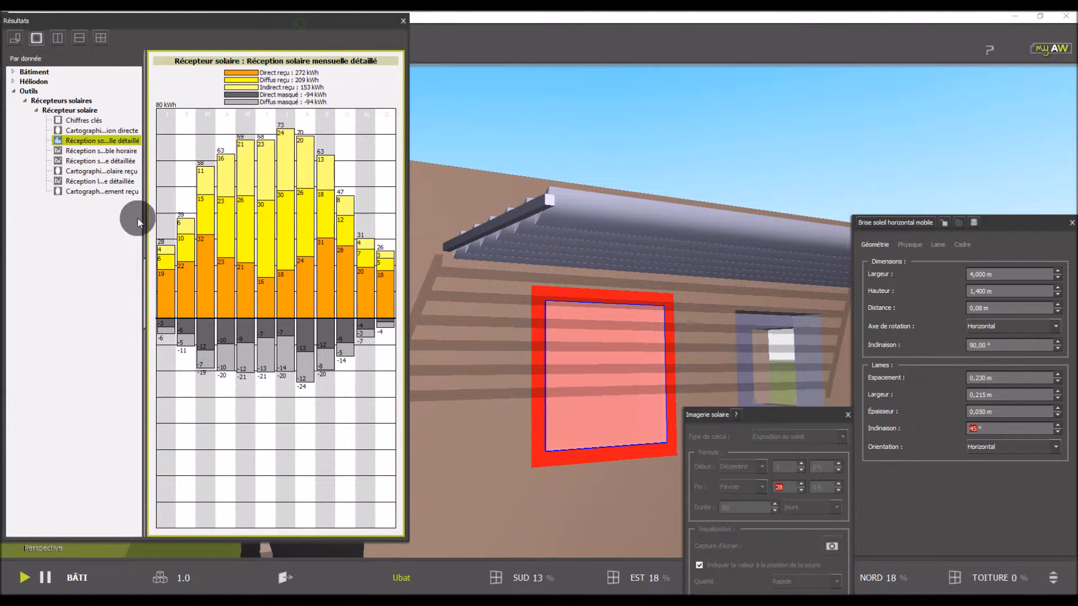
left_click_drag(281, 24, 3, 259)
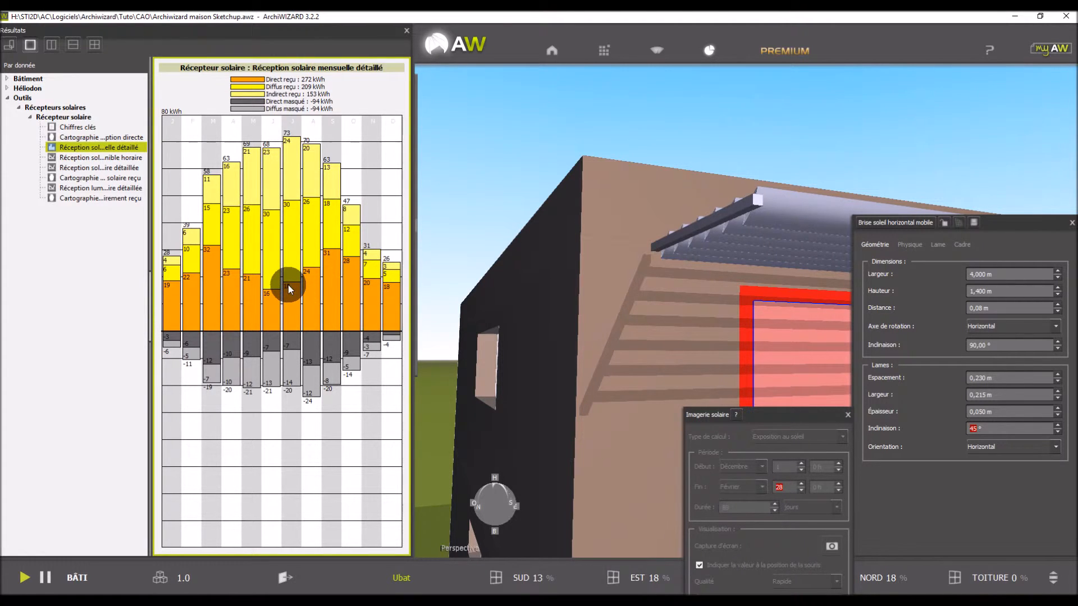
Step: Frame the sunshade and upper windows from below and re-enable the solar imagery on the façade
left_click(504, 176)
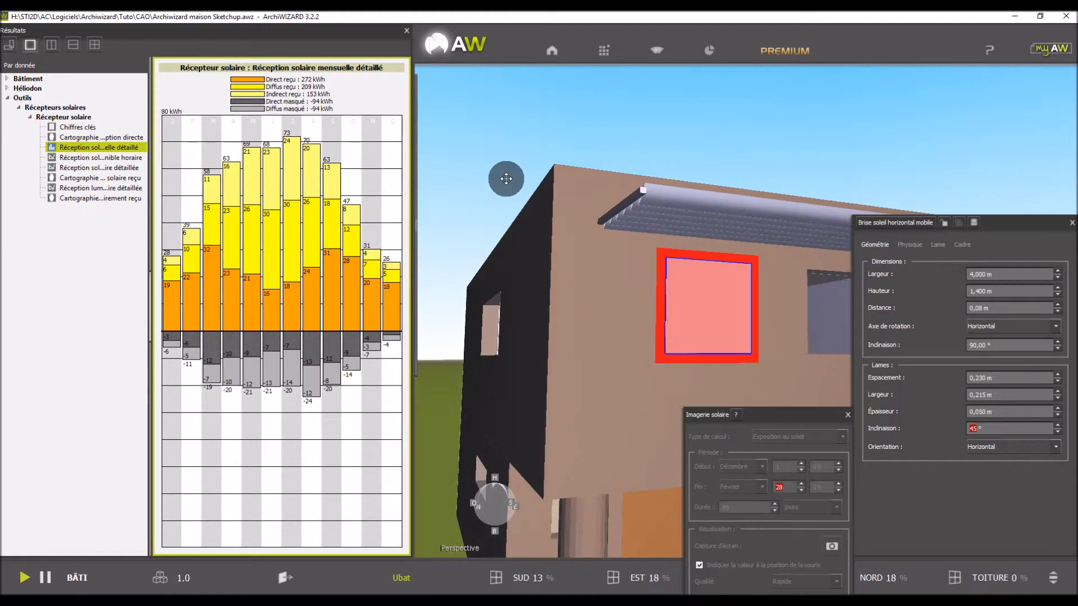
scroll(721, 307, "up", 3)
left_click_drag(681, 283, 731, 153)
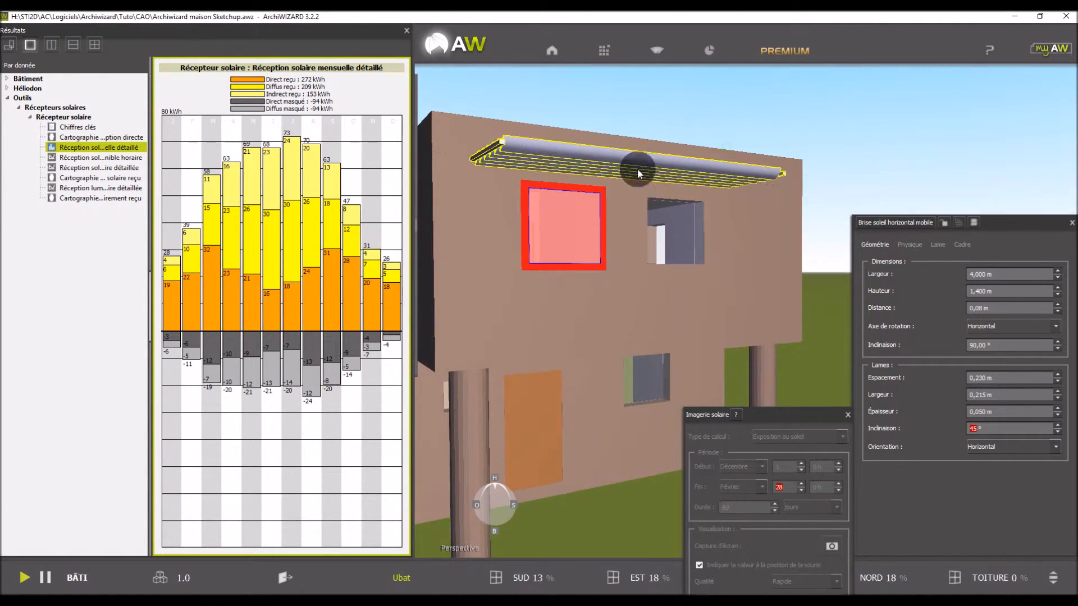
scroll(536, 164, "up", 5)
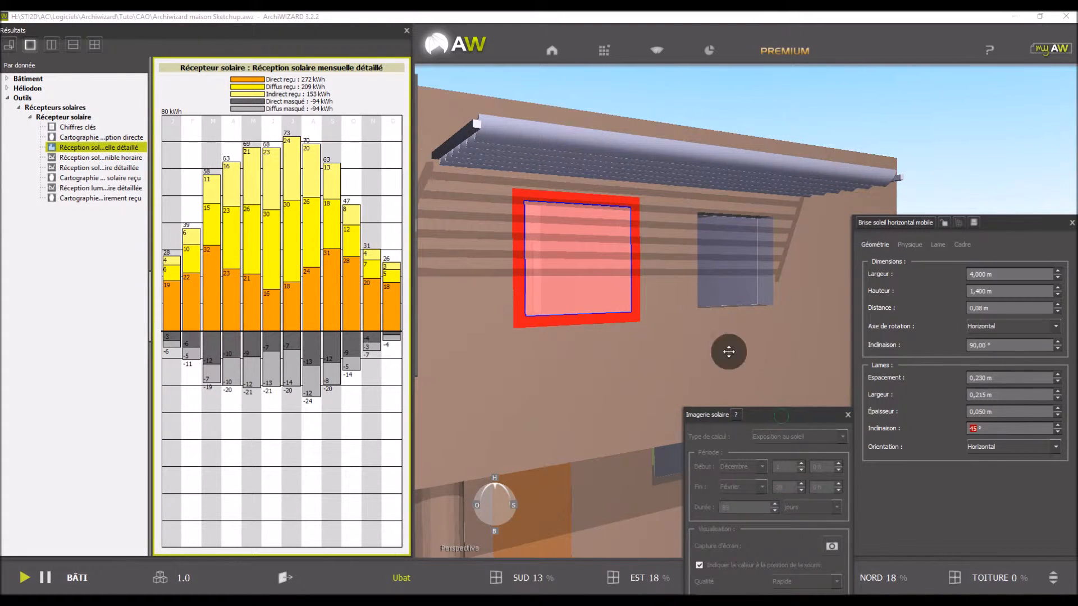
left_click(664, 55)
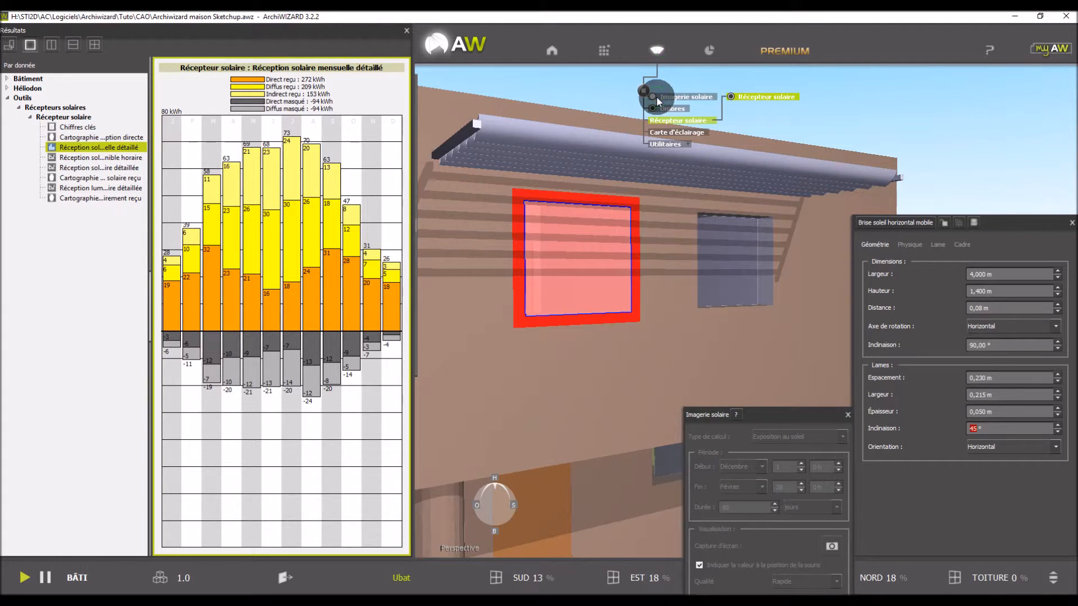
left_click(680, 97)
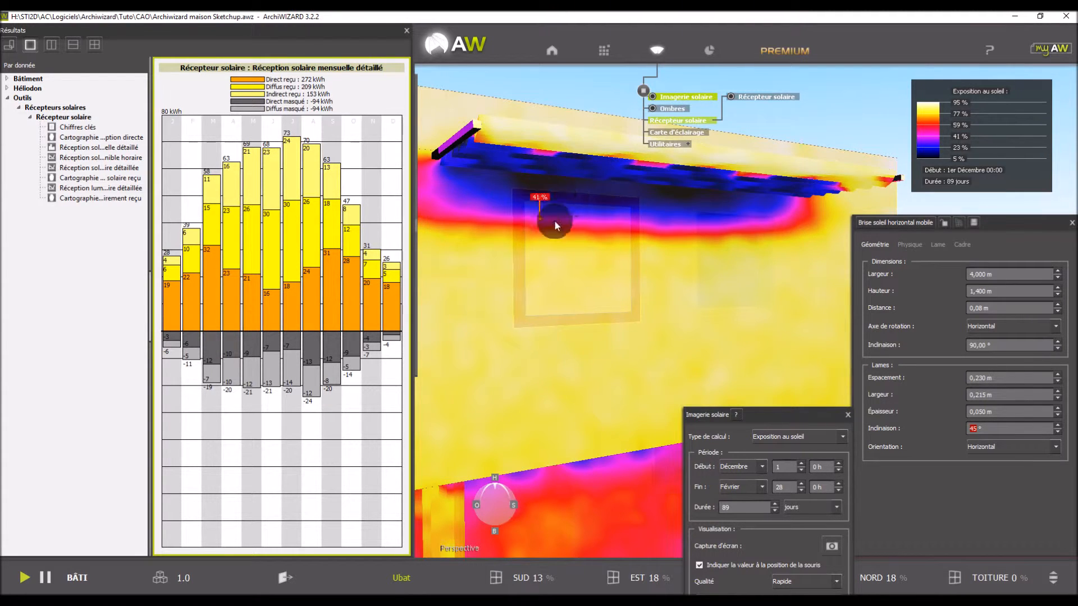
Step: Move the sunshade slightly higher on the façade above the upper windows
mouse_move(498, 252)
left_mouse_down()
mouse_move(571, 303)
mouse_move(493, 253)
left_mouse_up()
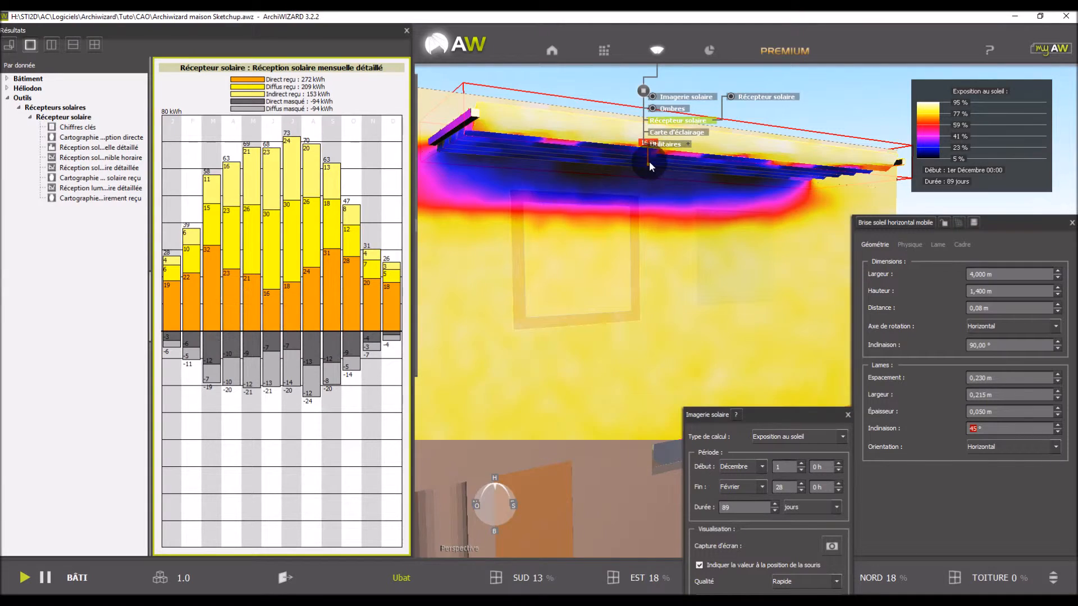
left_click_drag(648, 161, 648, 155)
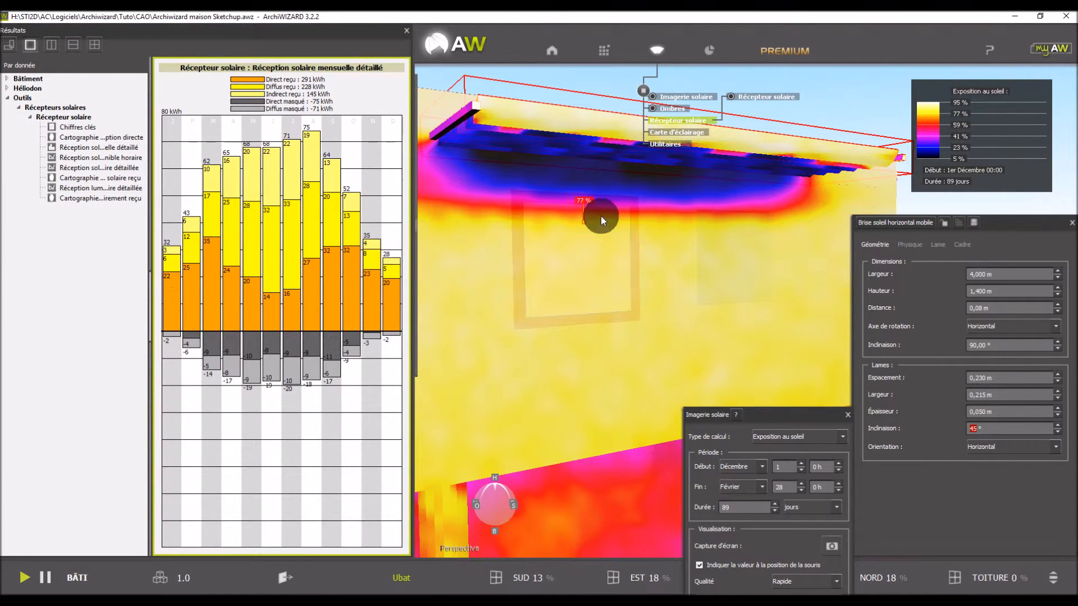
left_click_drag(688, 166, 688, 160)
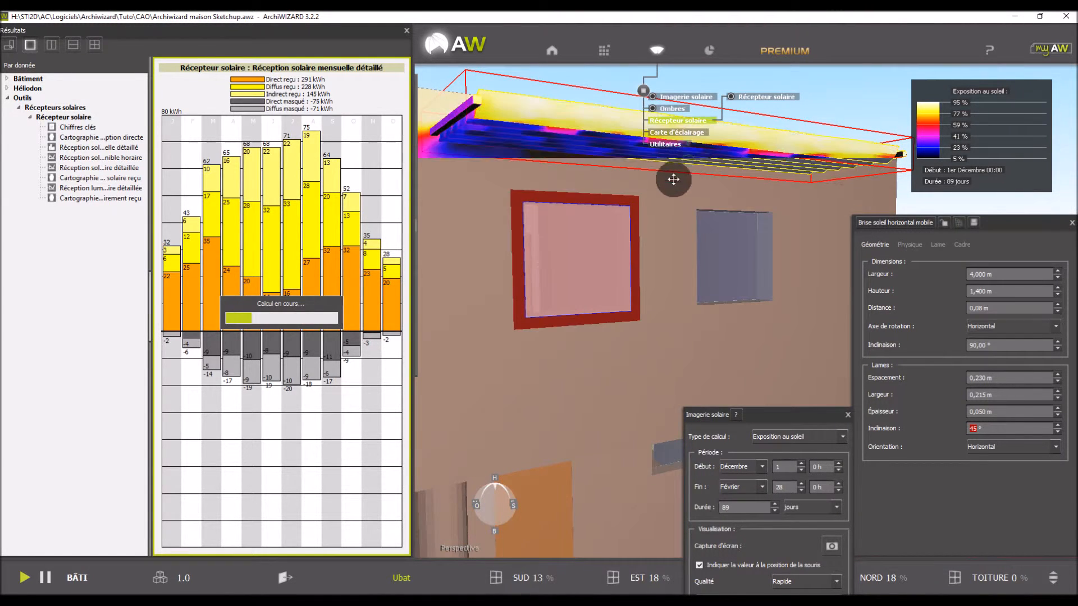
Step: Change the solar imagery period to run from 1 June to 31 August
left_click_drag(653, 331, 702, 368)
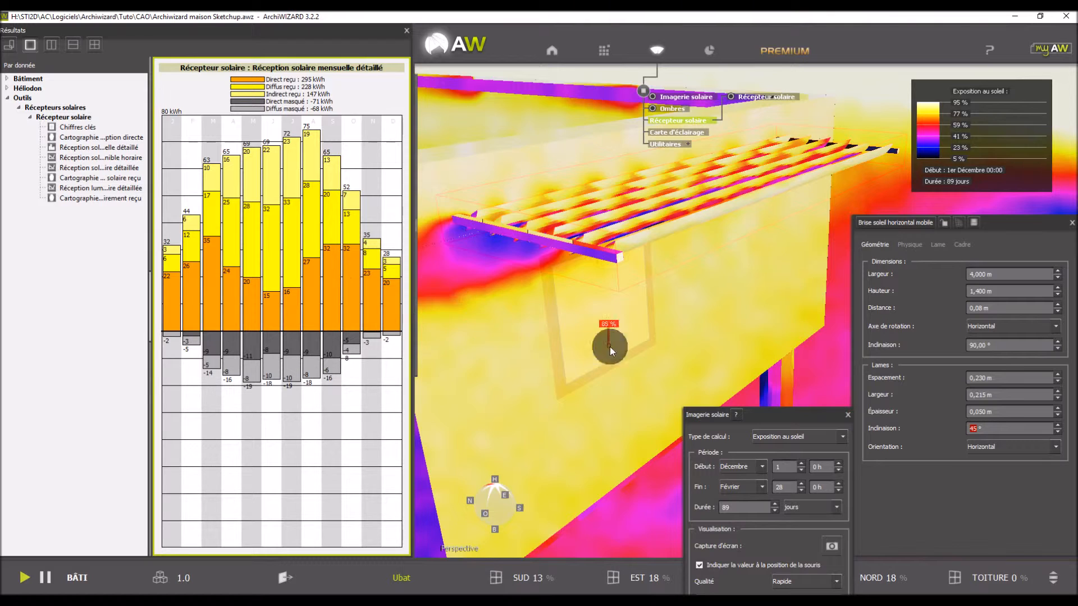
left_click_drag(585, 342, 544, 436)
left_click(762, 467)
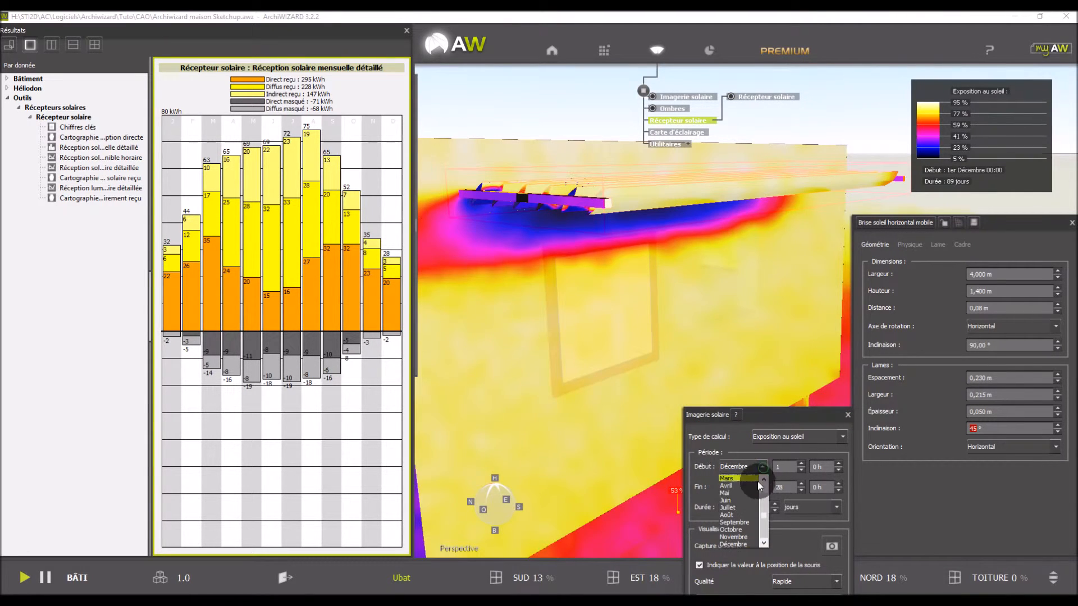
left_click(749, 502)
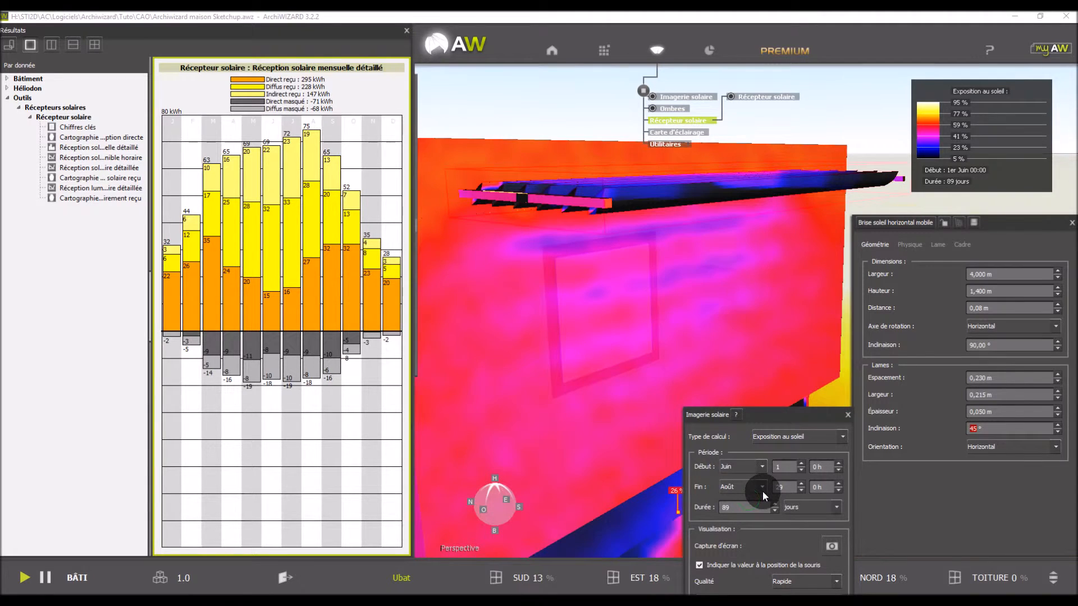
left_click_drag(793, 483, 759, 482)
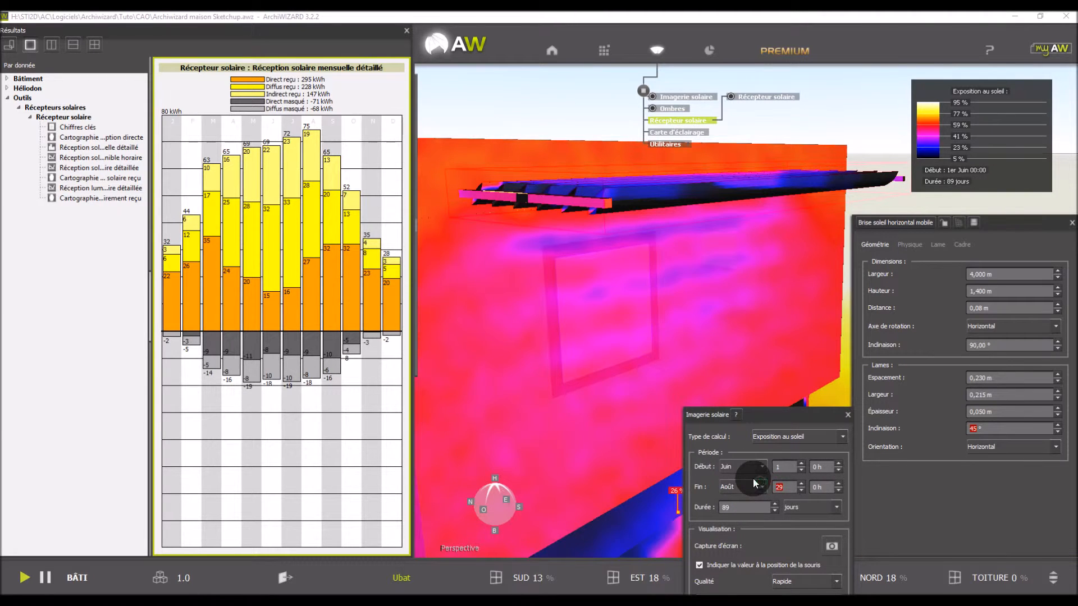
key("Return")
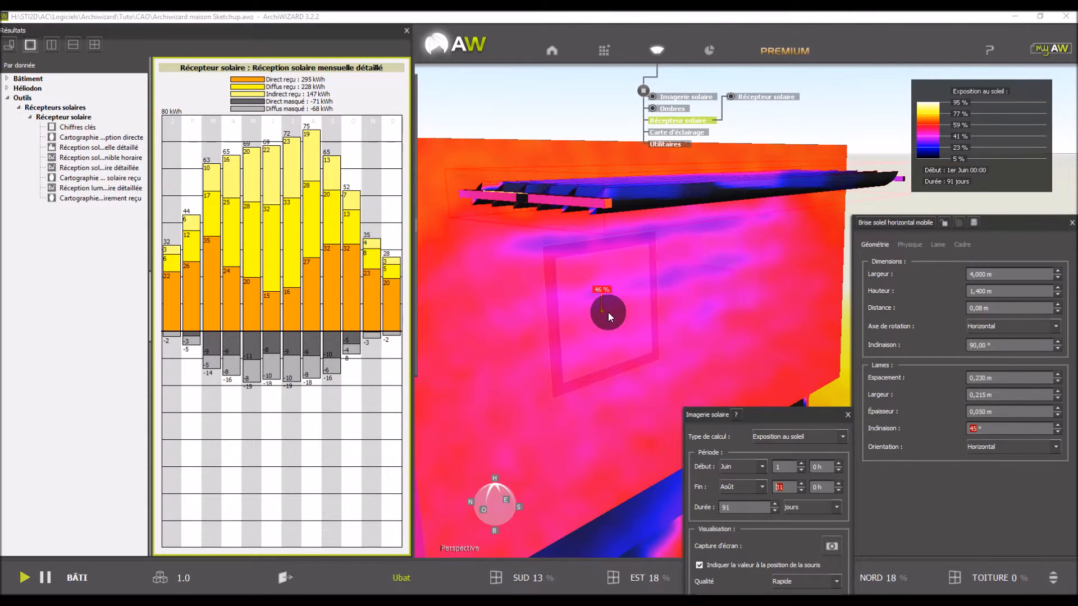
Step: Try a slat inclination of 0° on the sunshade for the summer period
middle_click_drag(504, 319, 579, 338)
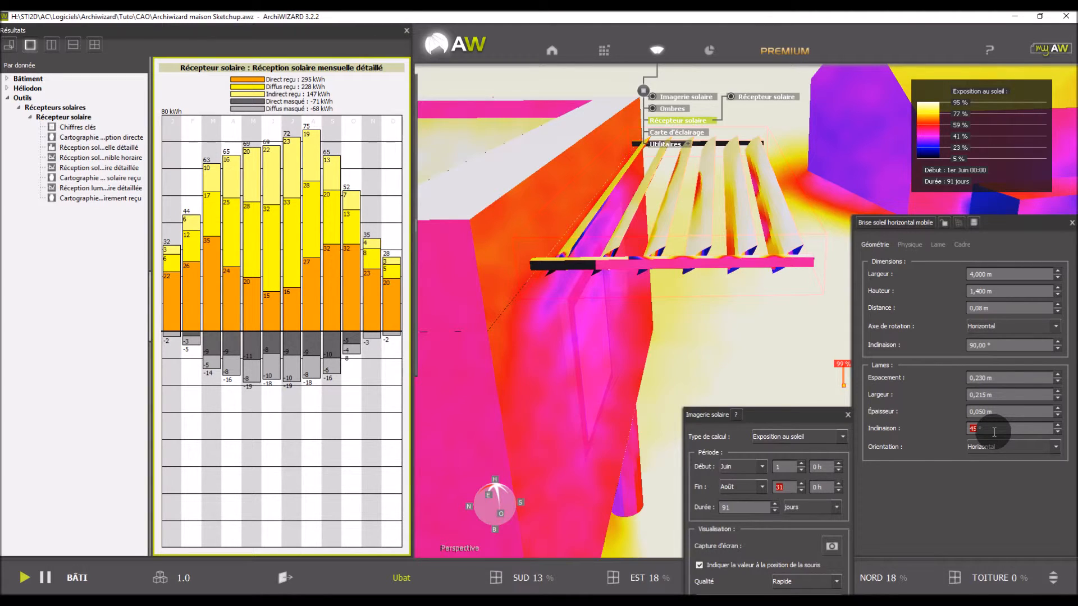
left_click_drag(989, 429, 976, 432)
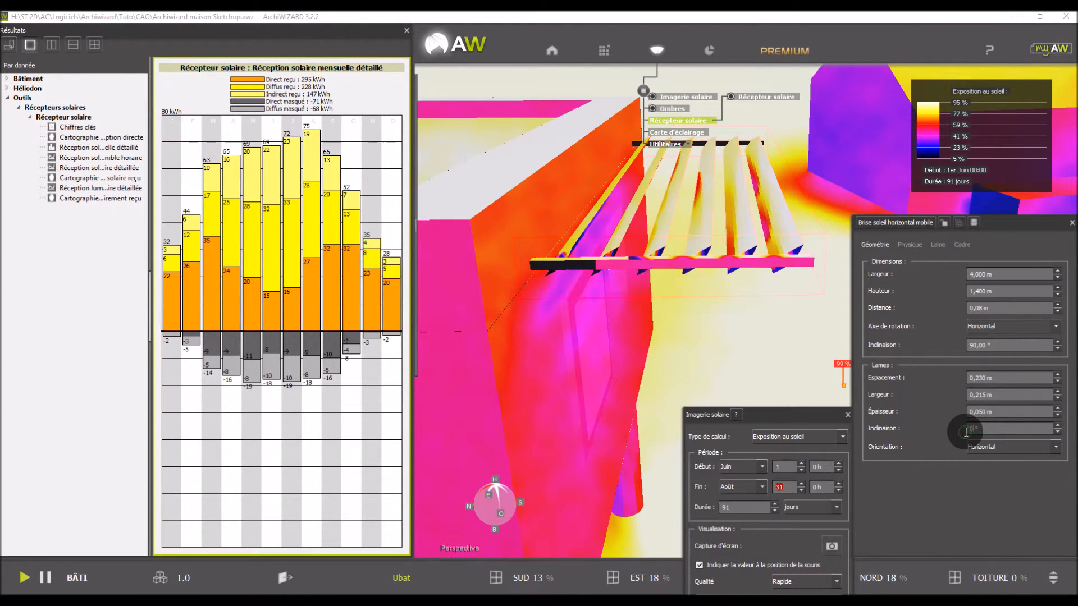
type("0")
key("Return")
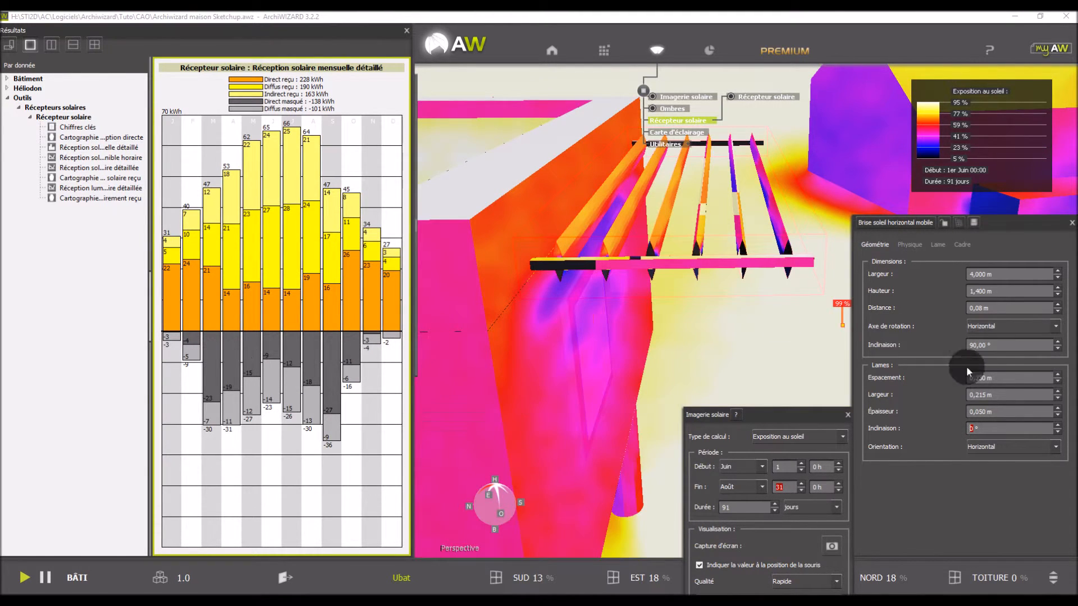
Step: Set the sunshade's slat inclination to -45° and examine the solar exposure on the façade and upper windows
double_click(992, 432)
type("-45")
key("Return")
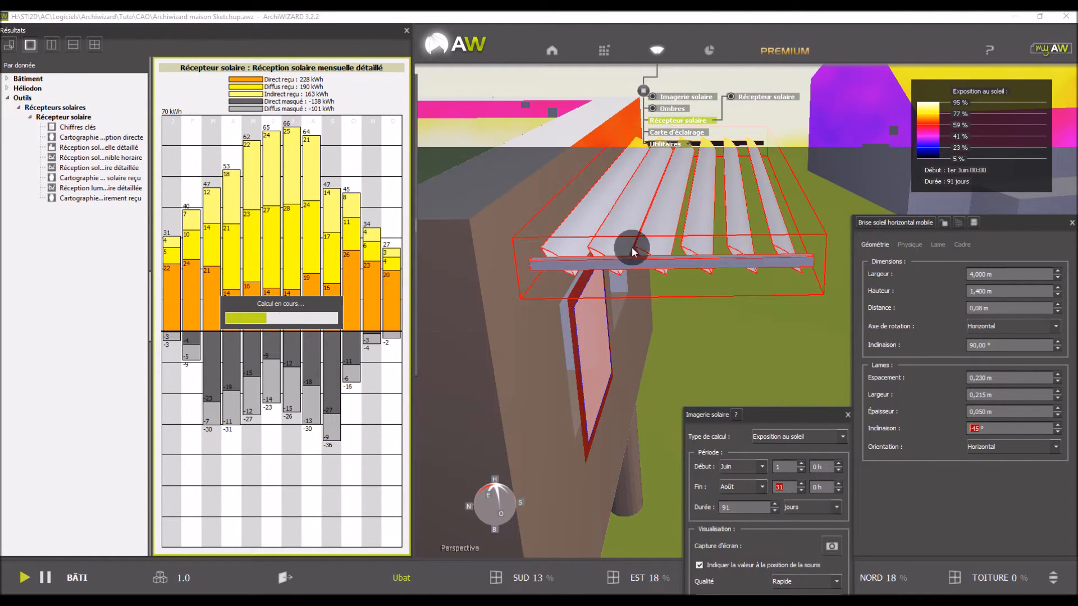
mouse_move(664, 361)
left_mouse_down()
mouse_move(593, 325)
mouse_move(550, 328)
left_mouse_up()
scroll(628, 312, "down", 3)
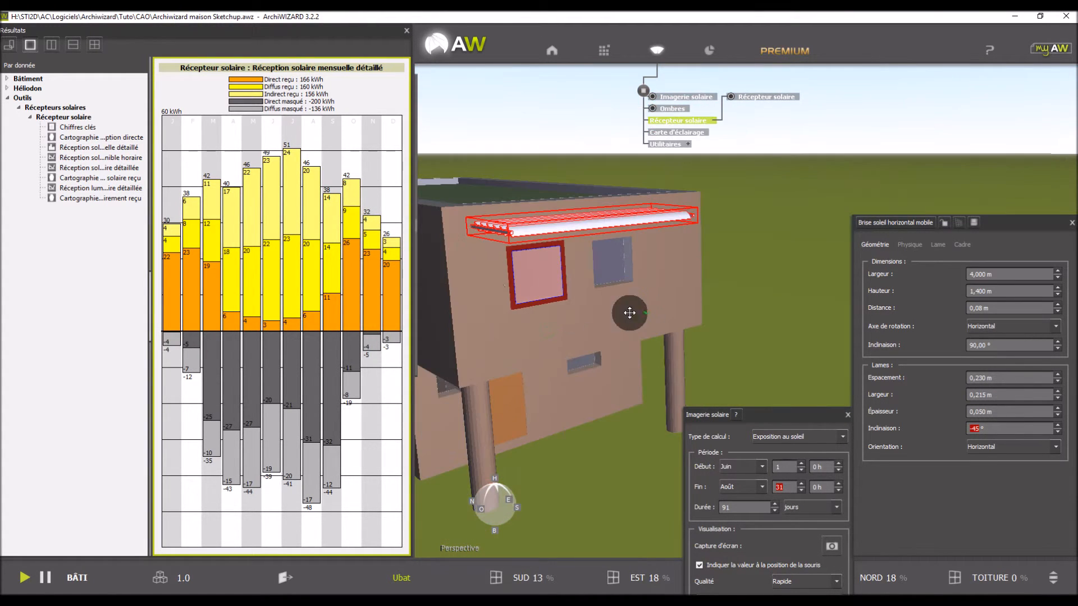
scroll(505, 293, "up", 3)
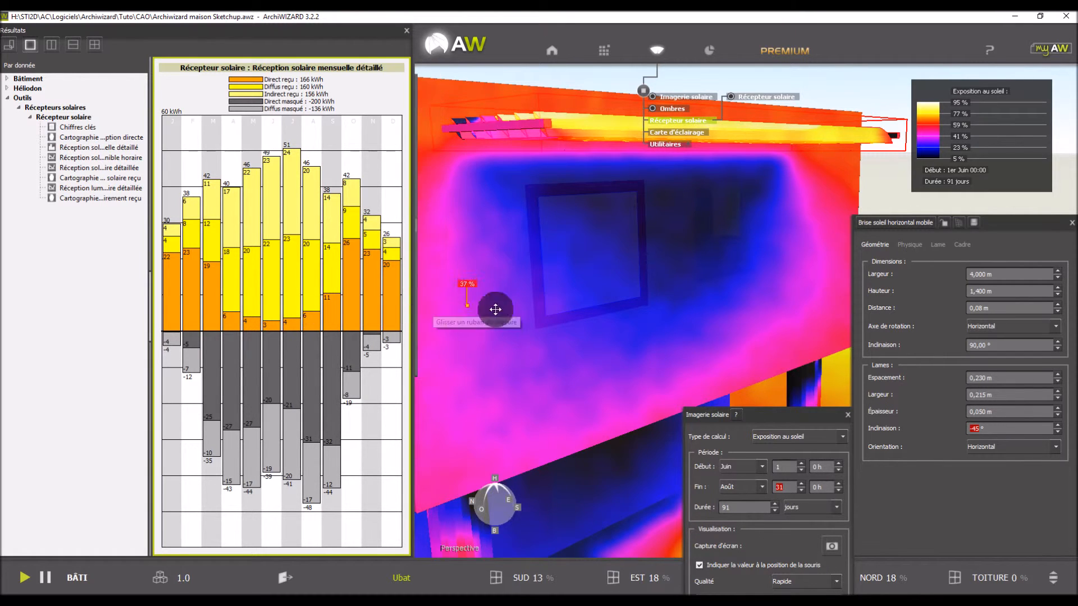
left_click_drag(627, 361, 540, 364)
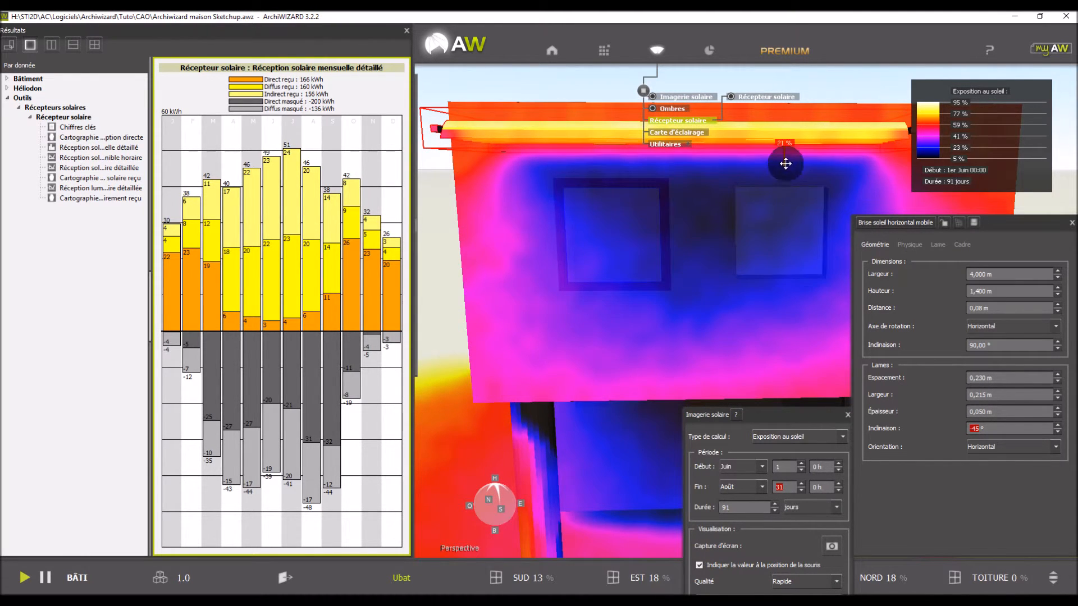
Step: Set the sunshade's width to 5 m and examine the summer sun exposure around it on the façade
left_click_drag(704, 208, 745, 217)
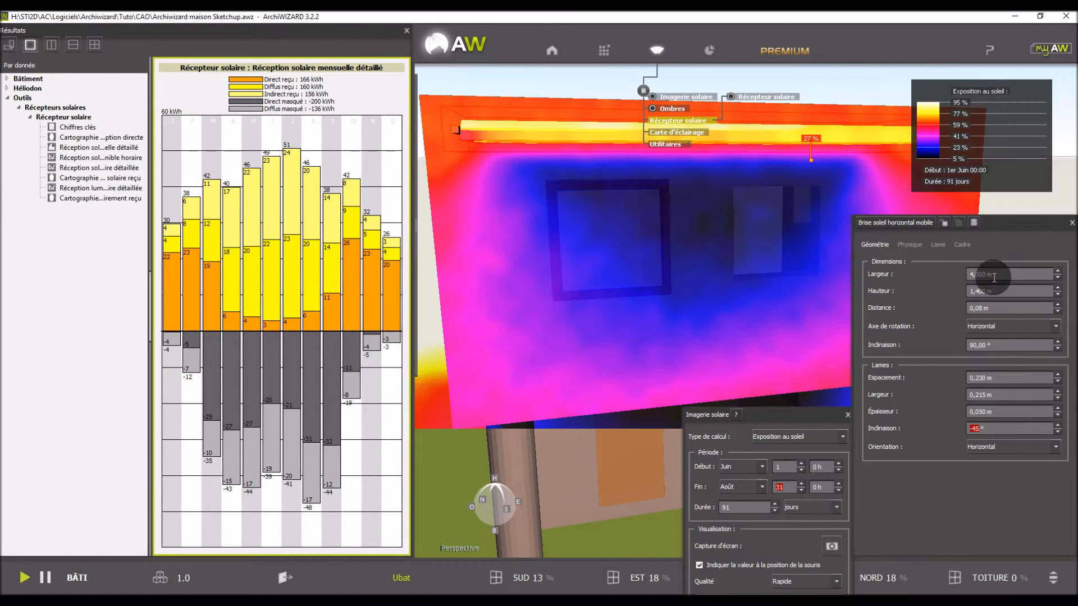
double_click(979, 274)
type("5")
key("Return")
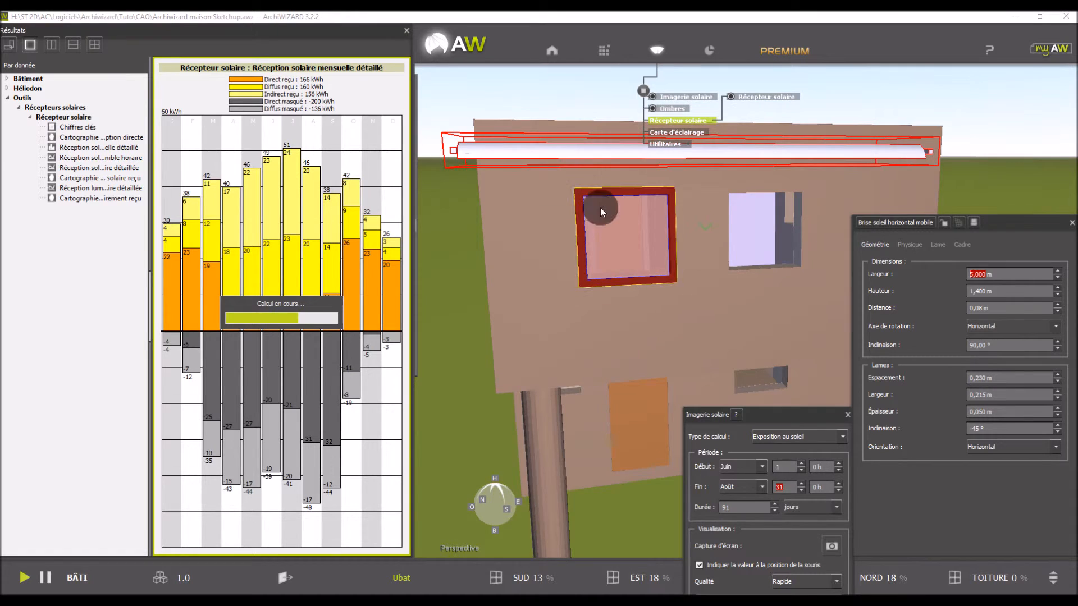
left_click_drag(528, 188, 580, 235)
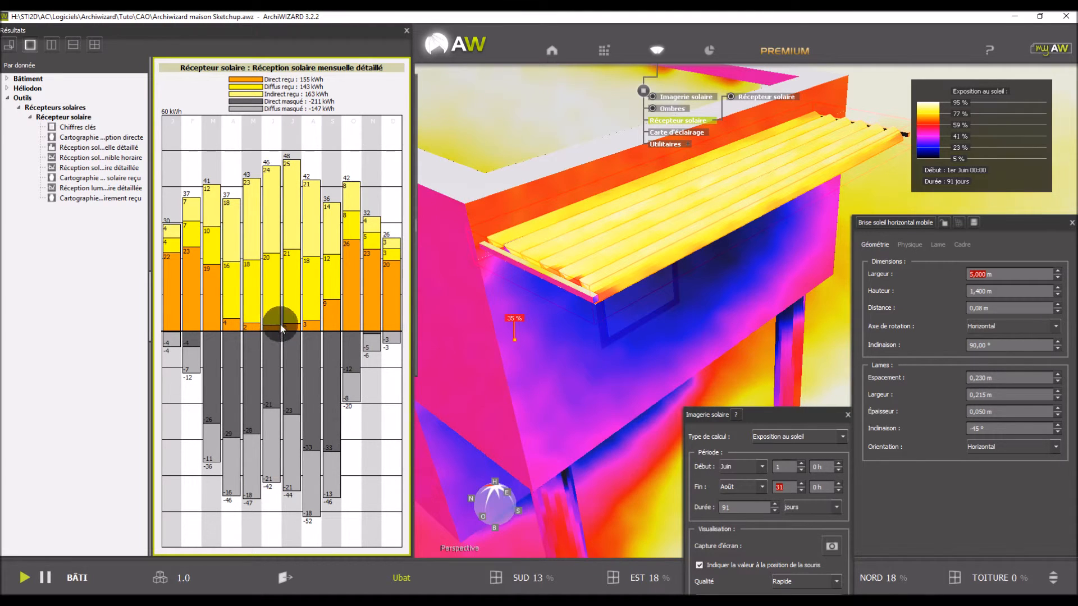
left_click_drag(582, 348, 580, 299)
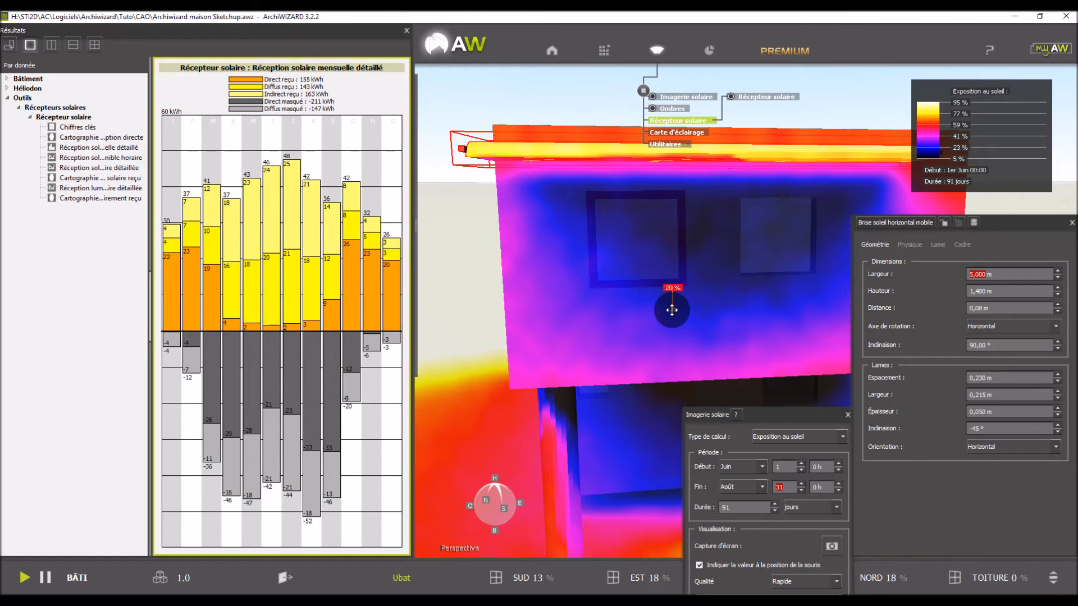
Step: Change the start of the solar imagery period to 1 December for a winter view of the façade beneath the sunshade
left_click_drag(573, 351, 663, 363)
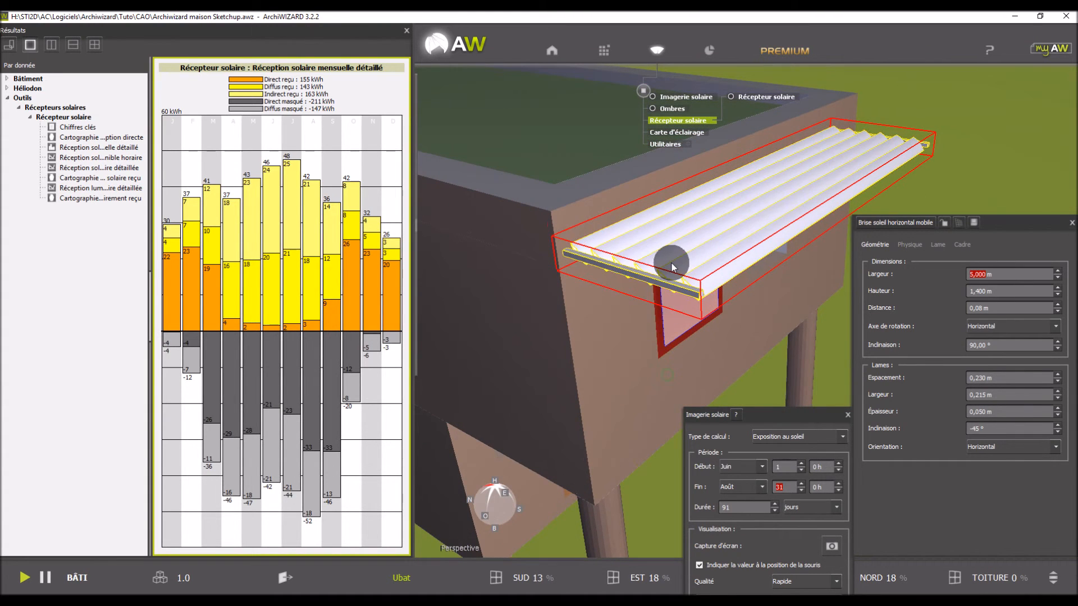
left_click_drag(615, 337, 611, 280)
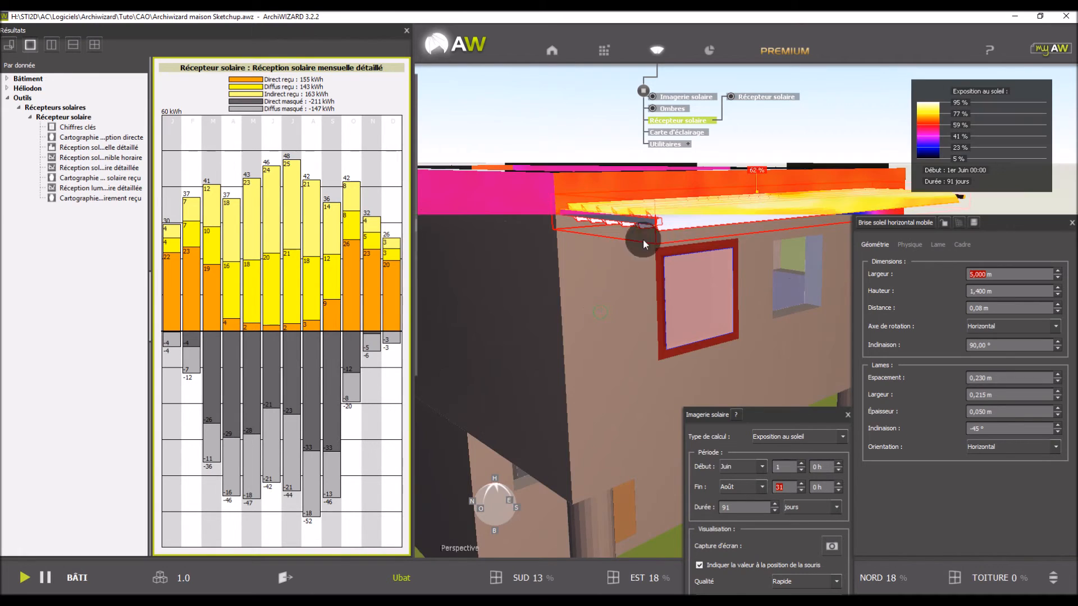
left_click_drag(612, 306, 756, 412)
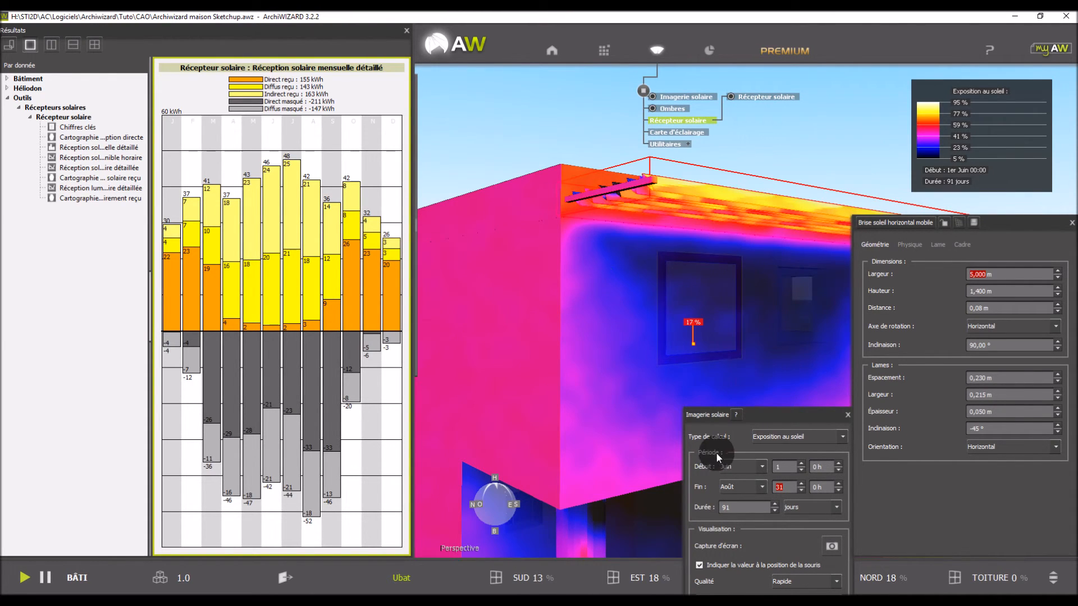
left_click(756, 468)
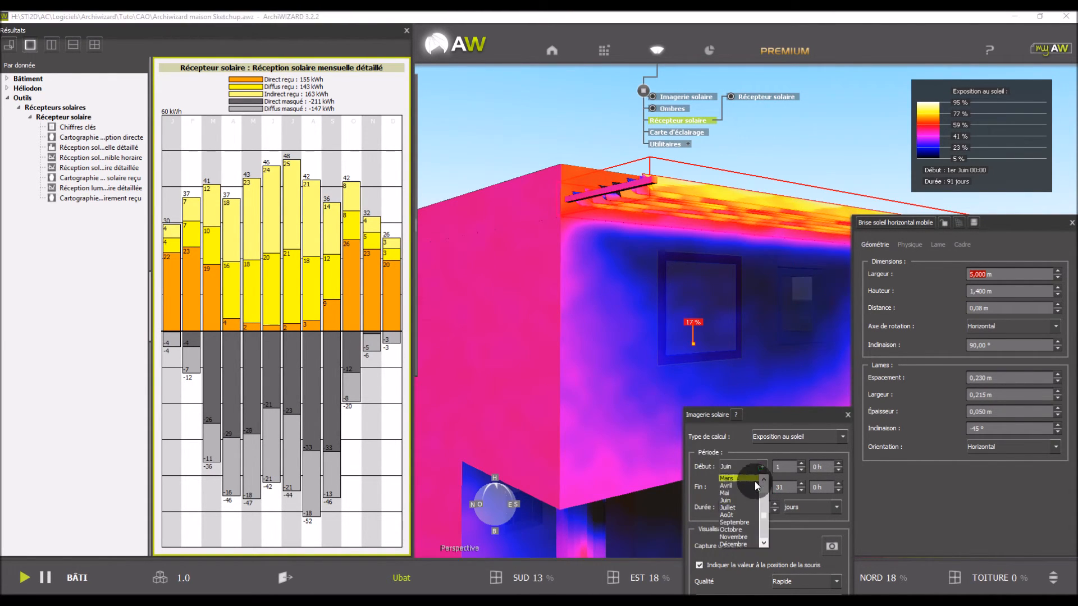
left_click(737, 542)
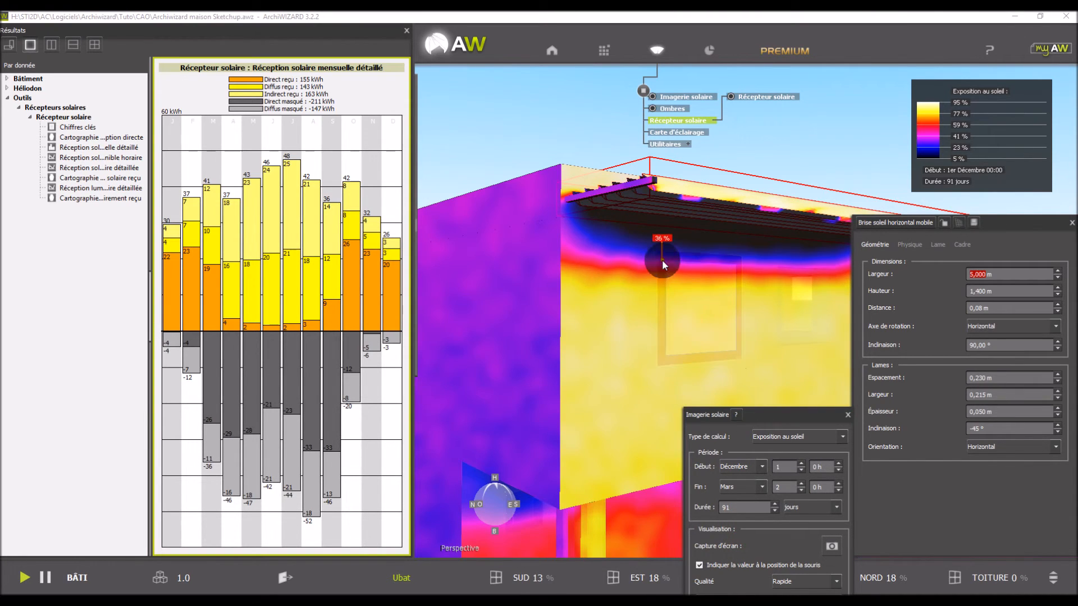